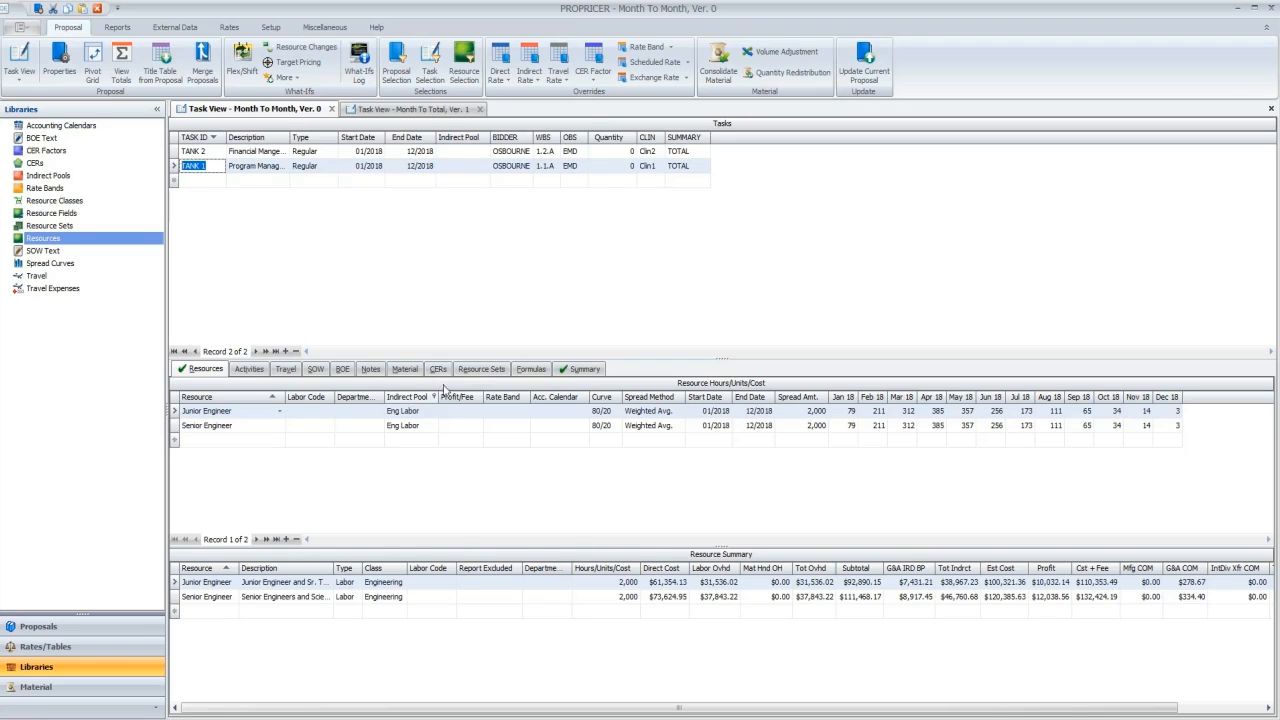
Step: Open the Month To Month proposal's properties and go to its Resource Allocations settings
{"action": "left_click", "coordinate": [249, 185]}
{"action": "left_click", "coordinate": [173, 168]}
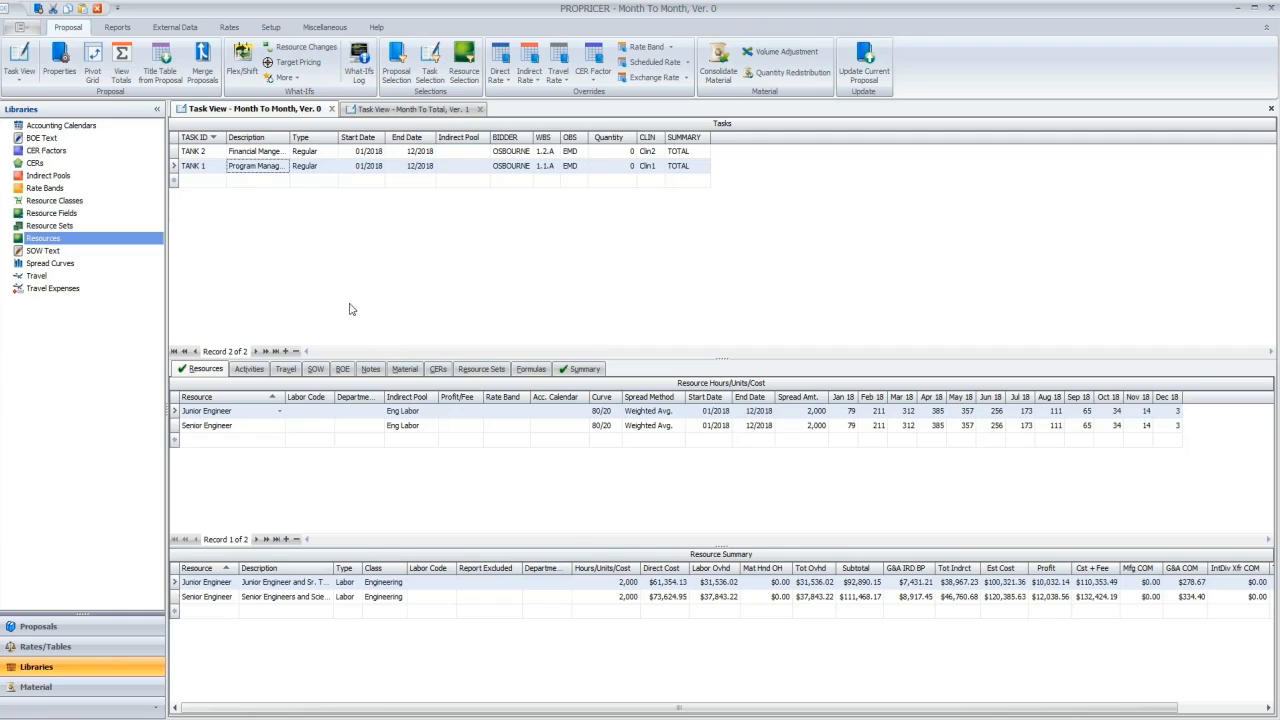
{"action": "left_click", "coordinate": [62, 68]}
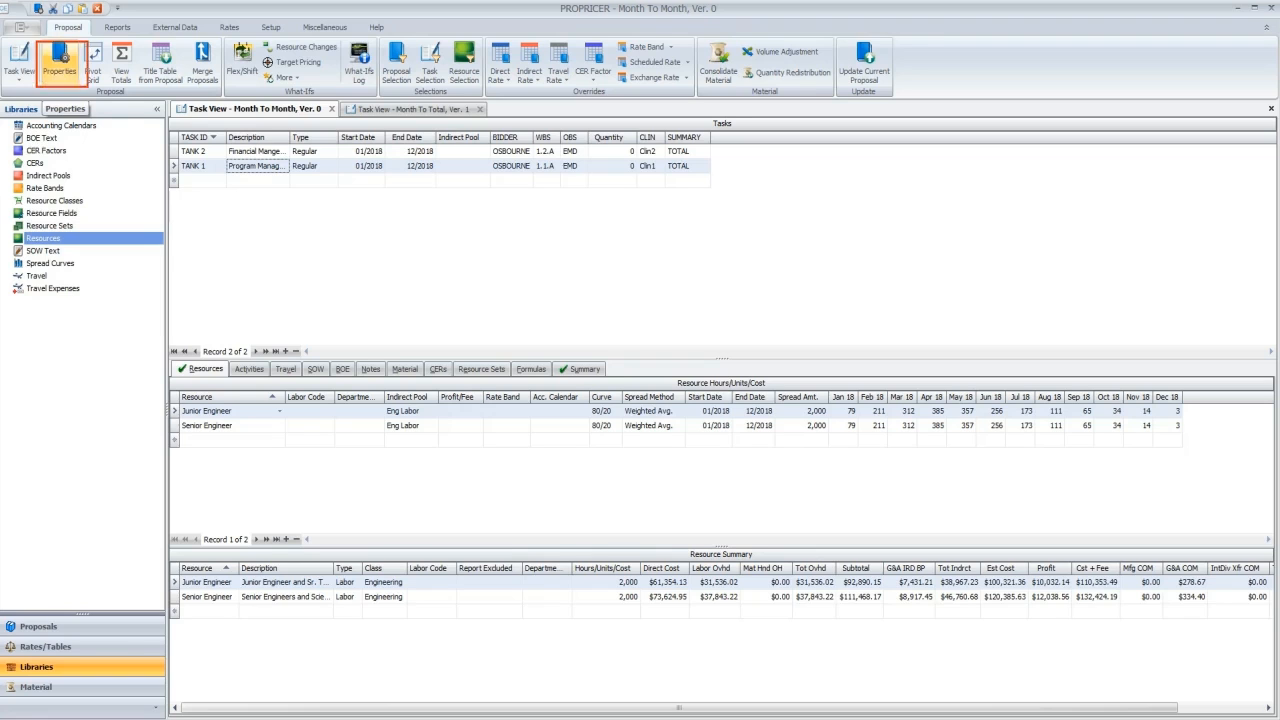
{"action": "left_click", "coordinate": [58, 54]}
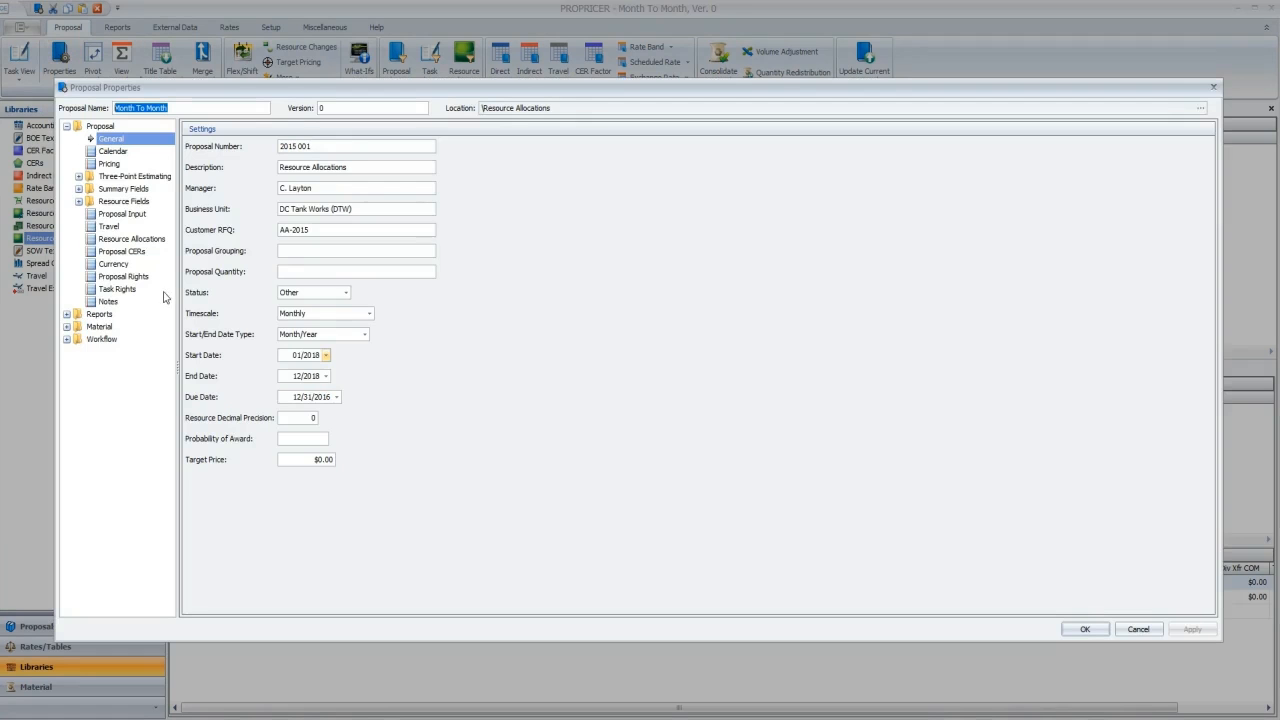
{"action": "left_click", "coordinate": [126, 241]}
Step: Add a resource allocation with both its name and description set to "Engineering Management"
{"action": "left_click", "coordinate": [252, 157]}
{"action": "type", "text": "Engineering Management"}
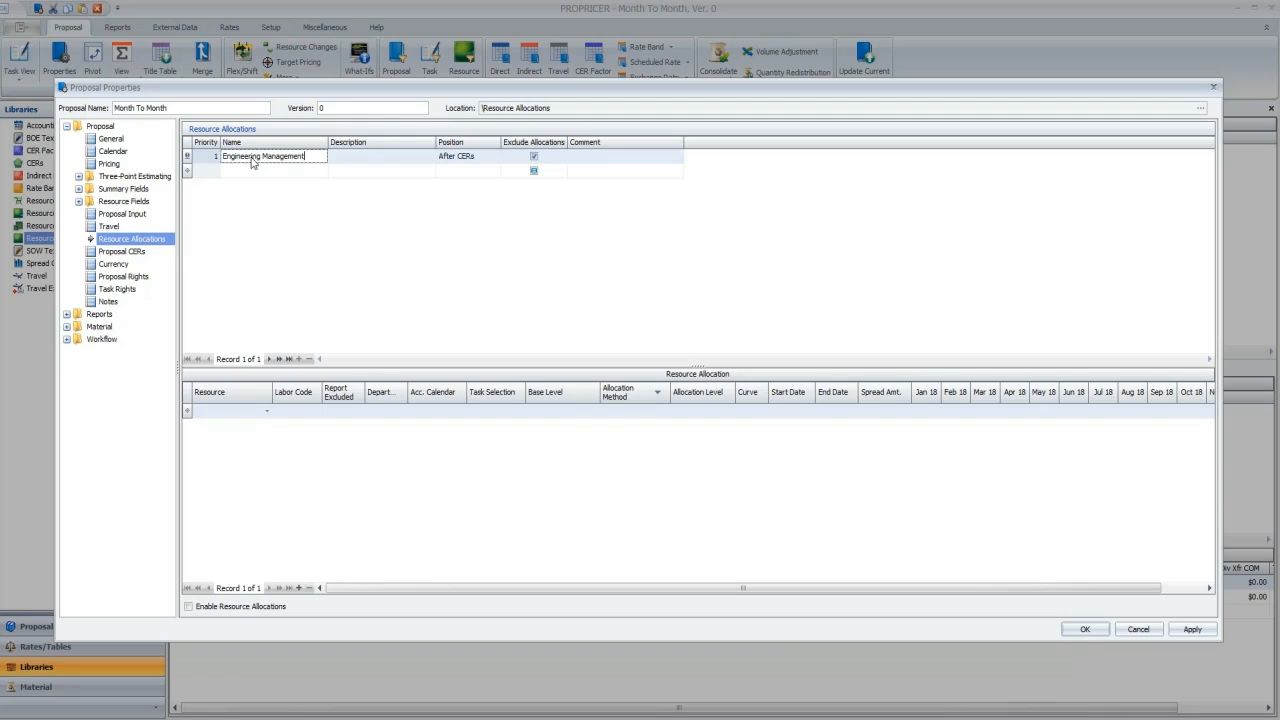
{"action": "key", "text": "Tab"}
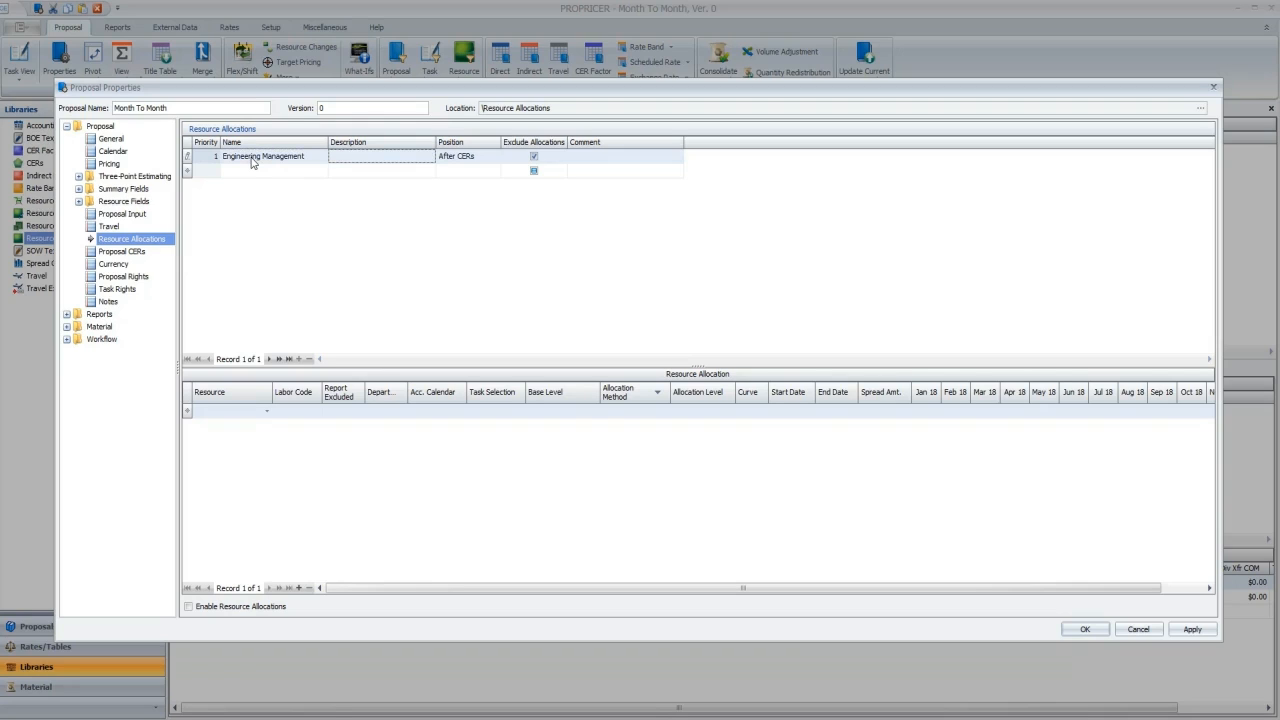
{"action": "type", "text": "Engineering Management"}
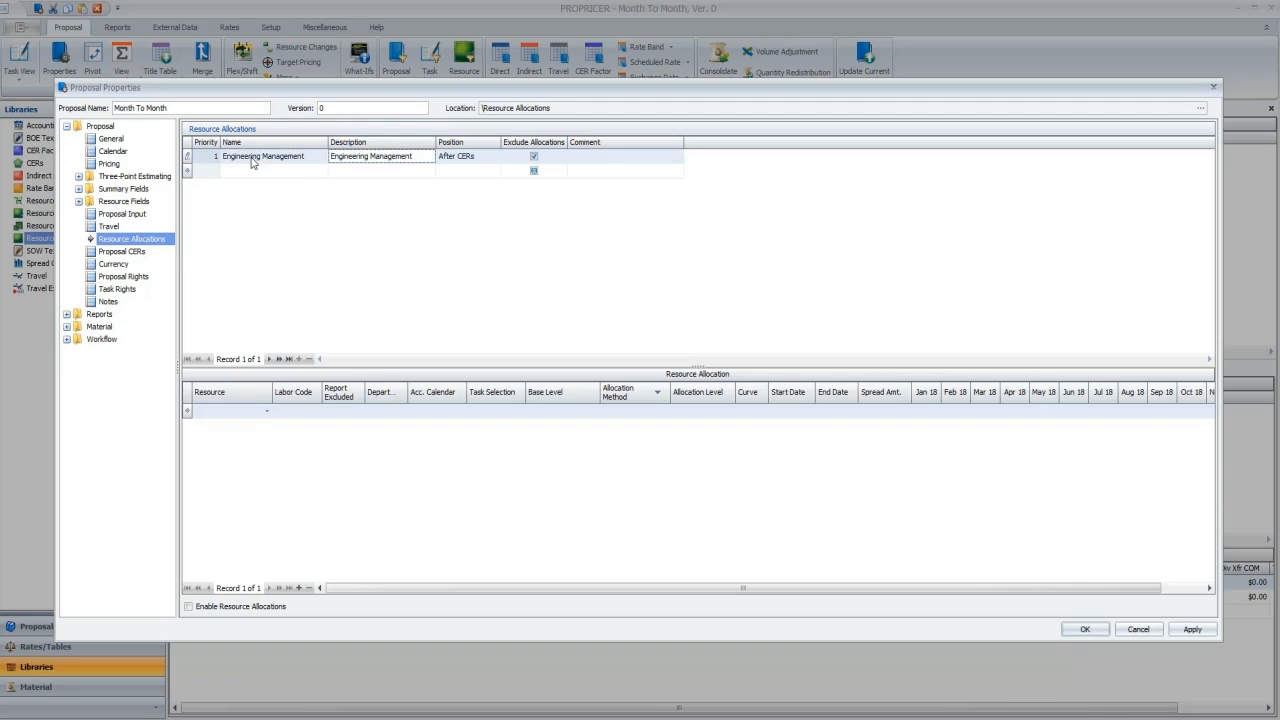
Step: Inspect the Position options of the Engineering Management allocation and switch Exclude Allocations off and back on
{"action": "left_click", "coordinate": [470, 161]}
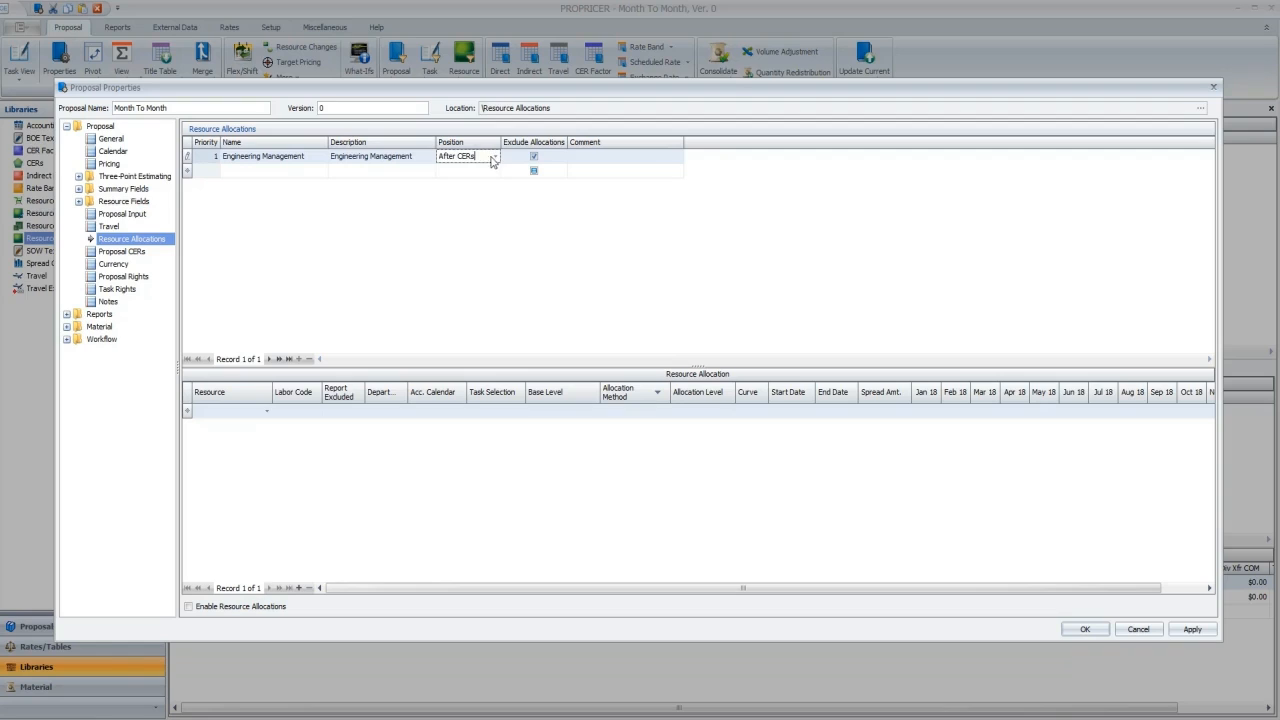
{"action": "left_click", "coordinate": [495, 158]}
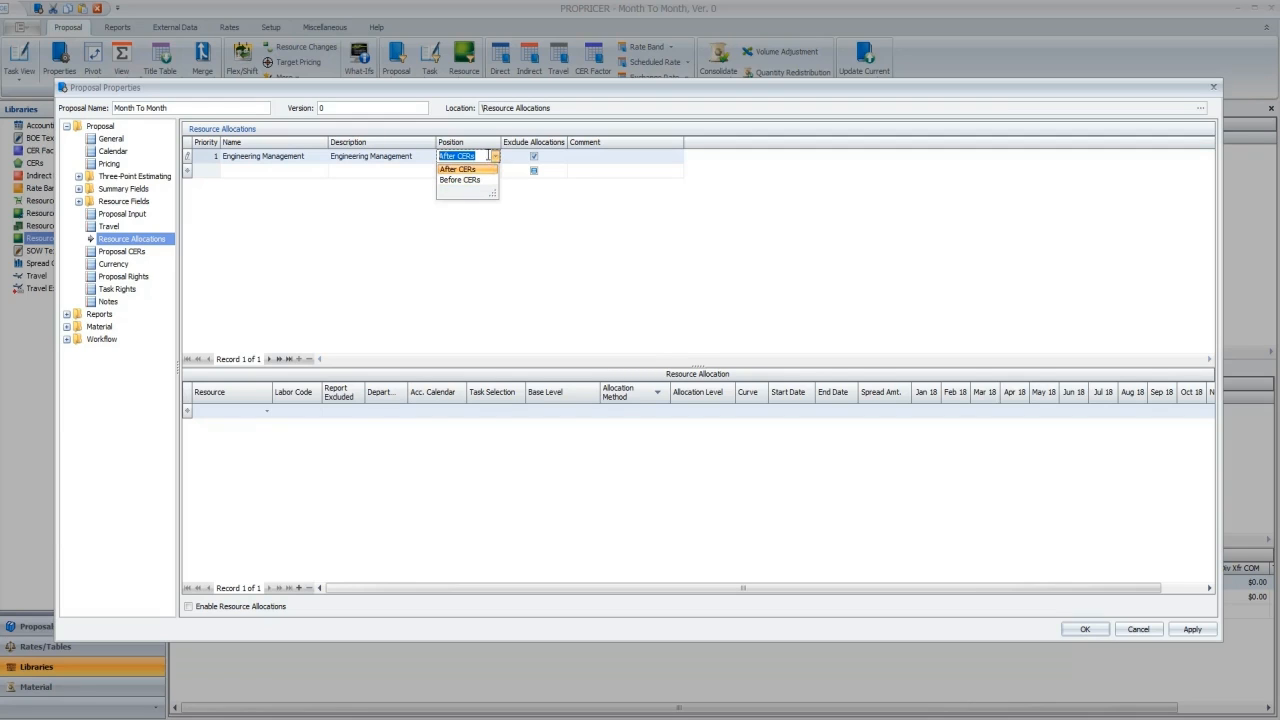
{"action": "left_click", "coordinate": [583, 170]}
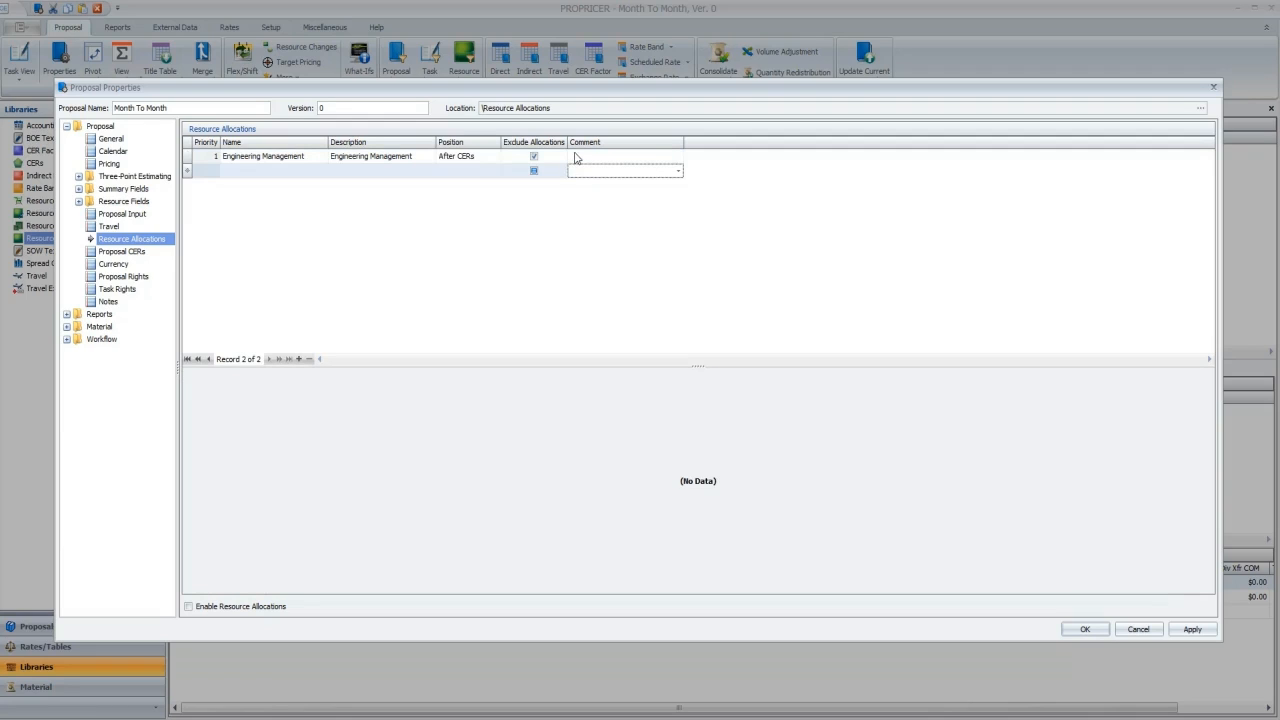
{"action": "left_click", "coordinate": [489, 158]}
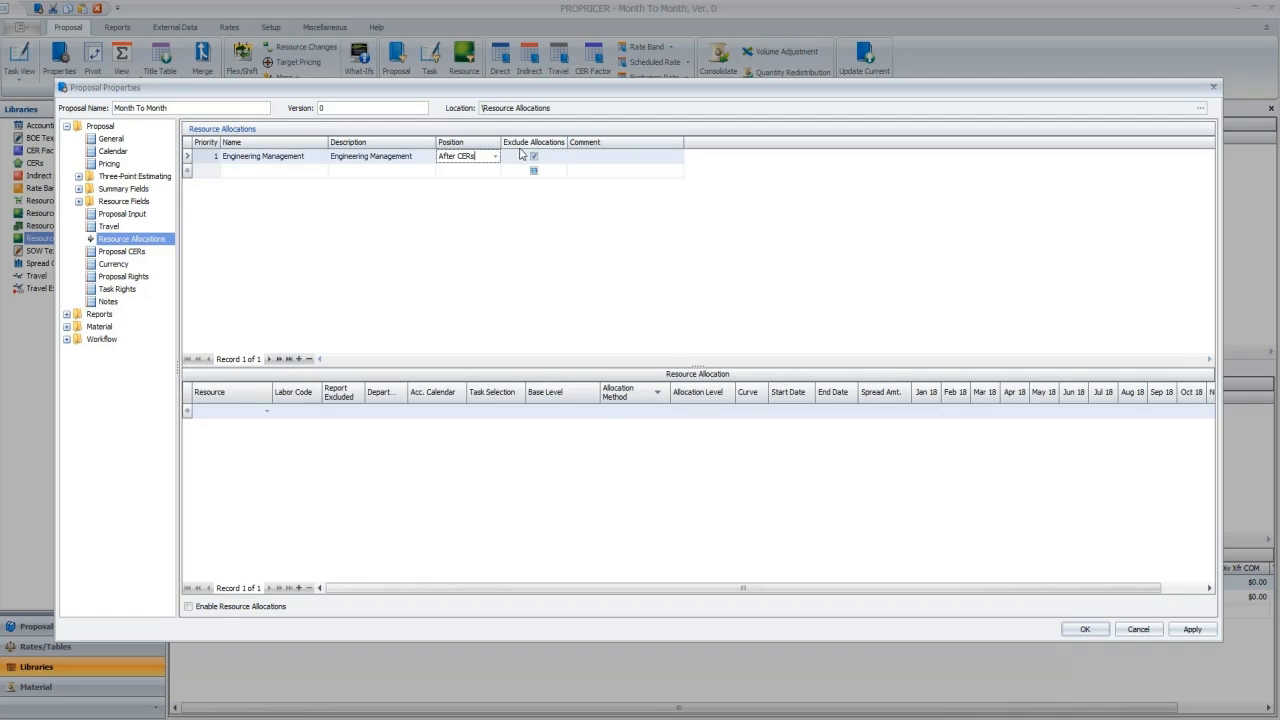
{"action": "left_click", "coordinate": [534, 157]}
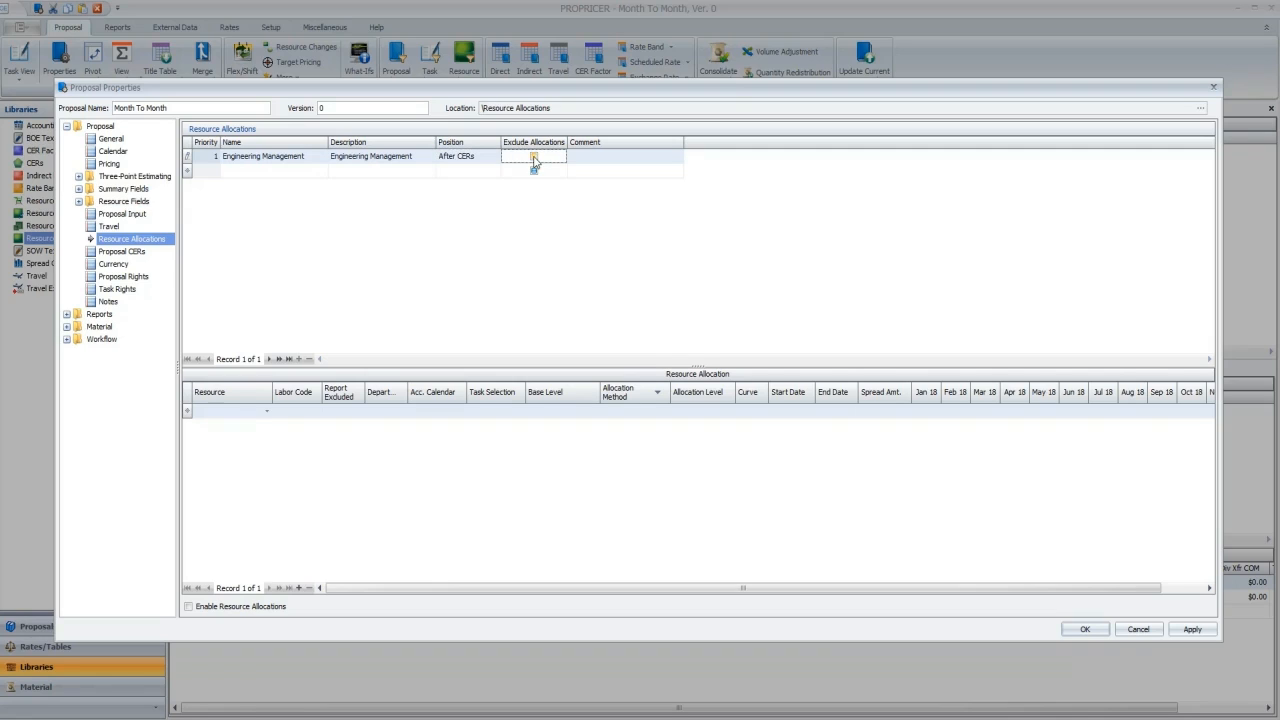
{"action": "left_click", "coordinate": [534, 157]}
{"action": "left_click", "coordinate": [308, 176]}
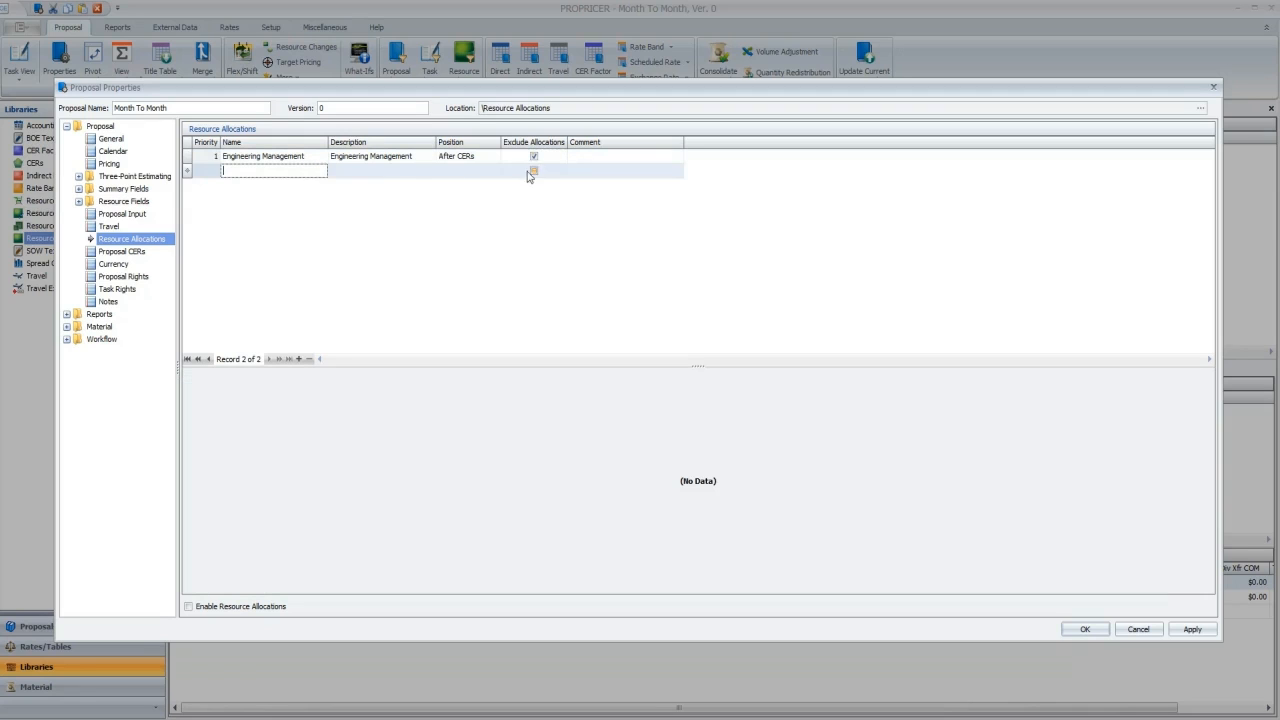
{"action": "left_click", "coordinate": [207, 158]}
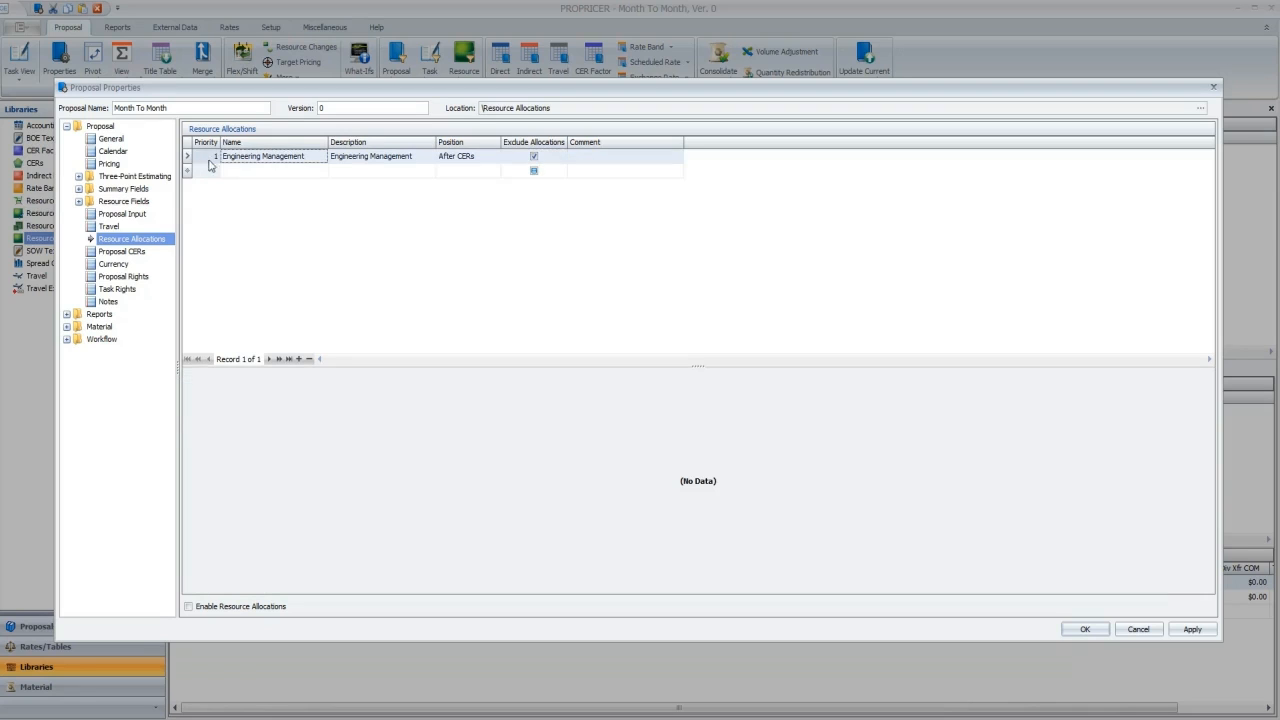
Step: Add Junior Engineer as the resource to allocate under Engineering Management
{"action": "left_click", "coordinate": [243, 413]}
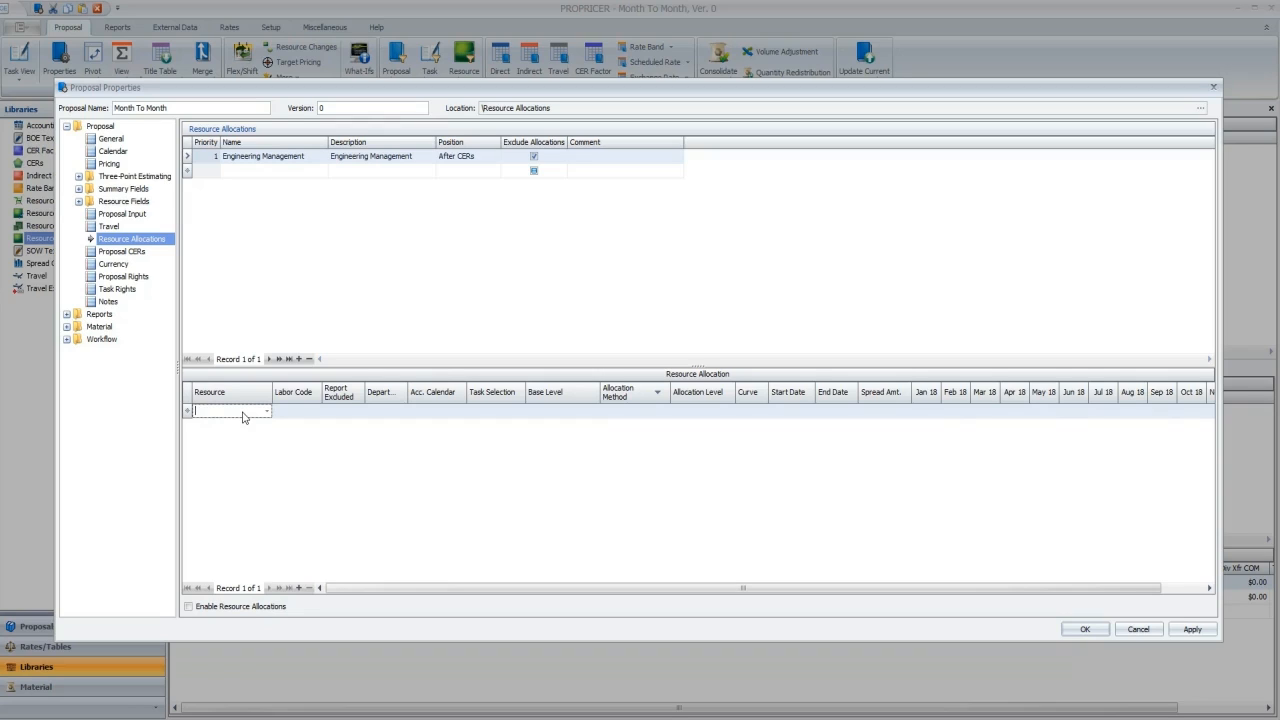
{"action": "type", "text": "S"}
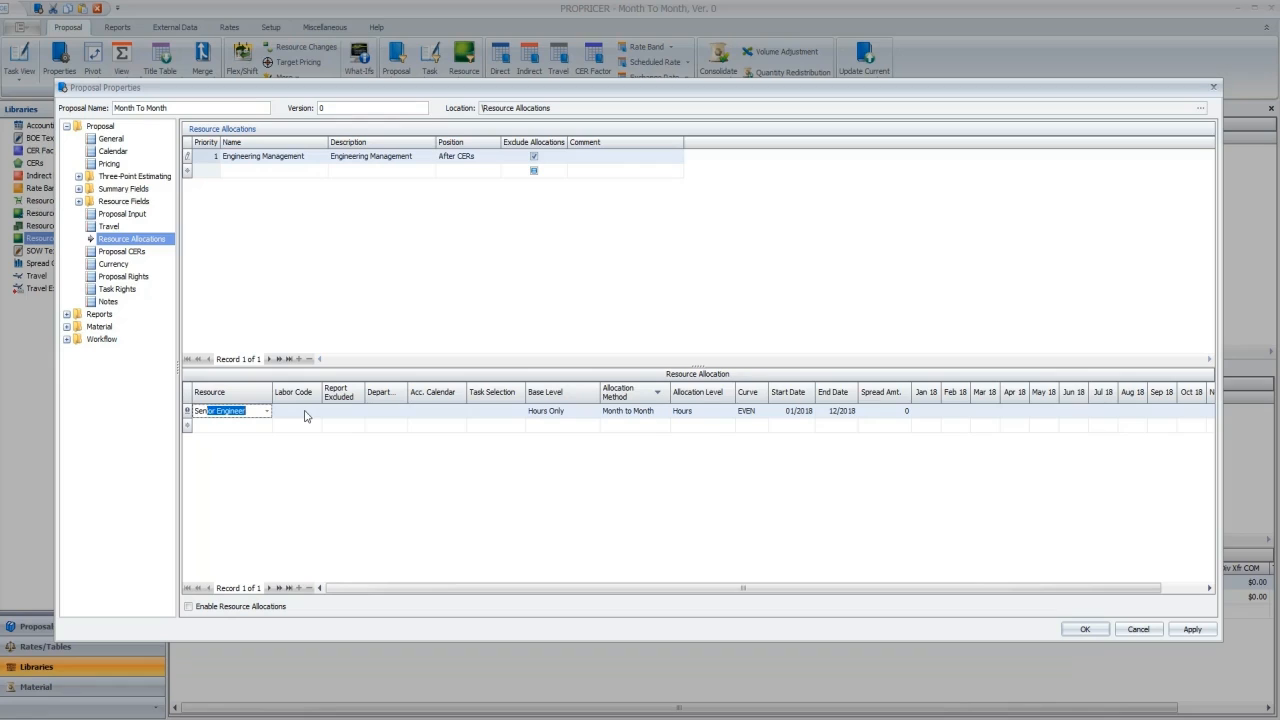
{"action": "key", "text": "BackSpace"}
{"action": "type", "text": "Jun"}
{"action": "key", "text": "Tab"}
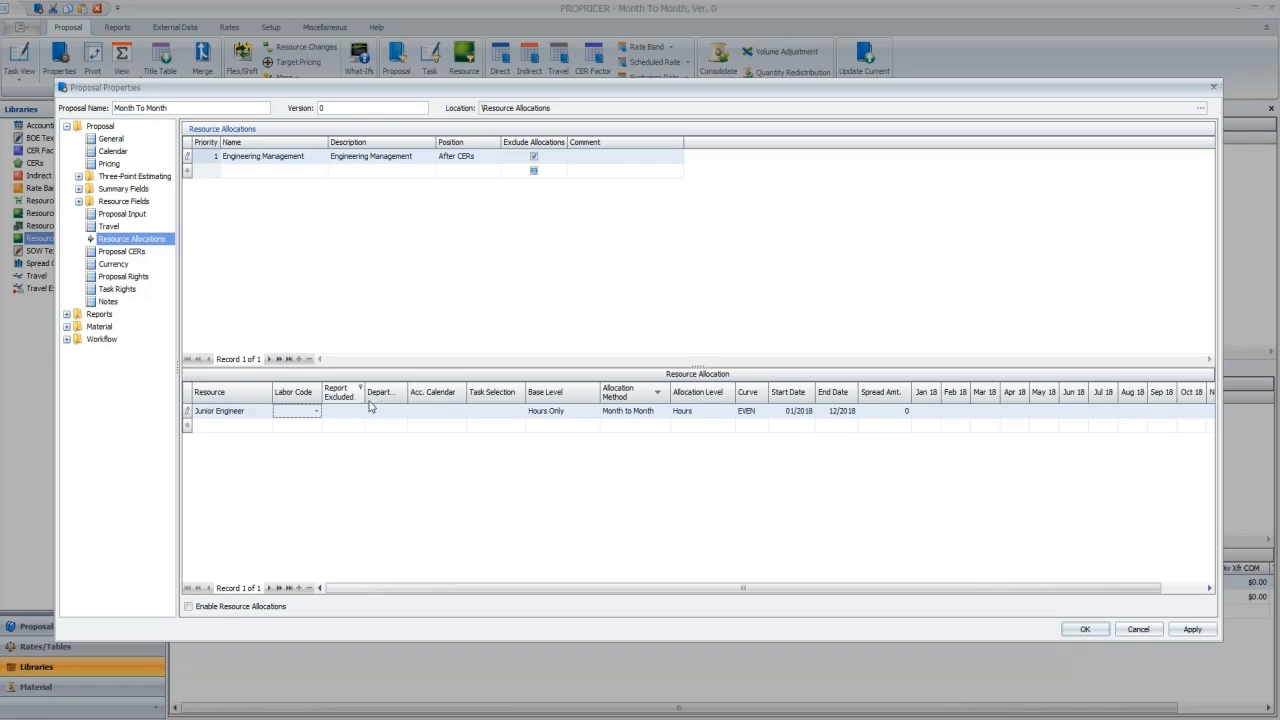
Step: Review the Junior Engineer row's task selection and base level options, leaving the selection empty and the base level at Hours Only
{"action": "left_click", "coordinate": [429, 414]}
{"action": "left_click", "coordinate": [505, 411]}
{"action": "left_click", "coordinate": [518, 411]}
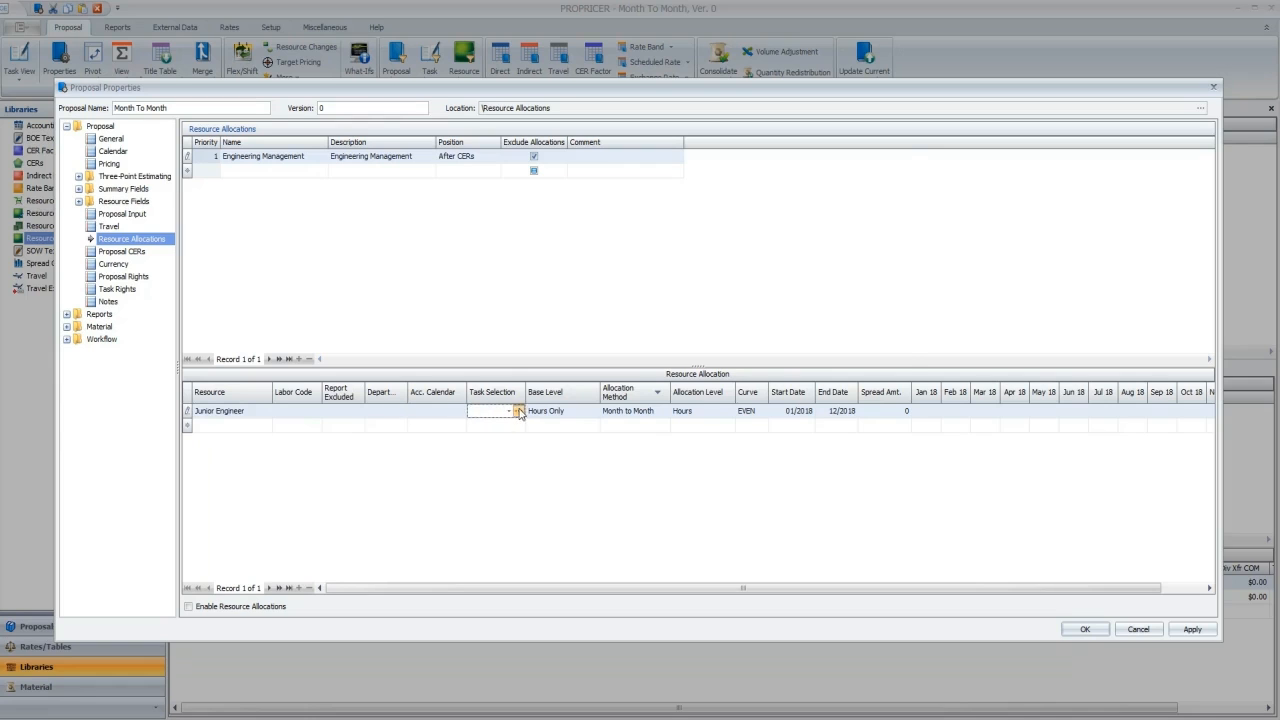
{"action": "left_click", "coordinate": [790, 549]}
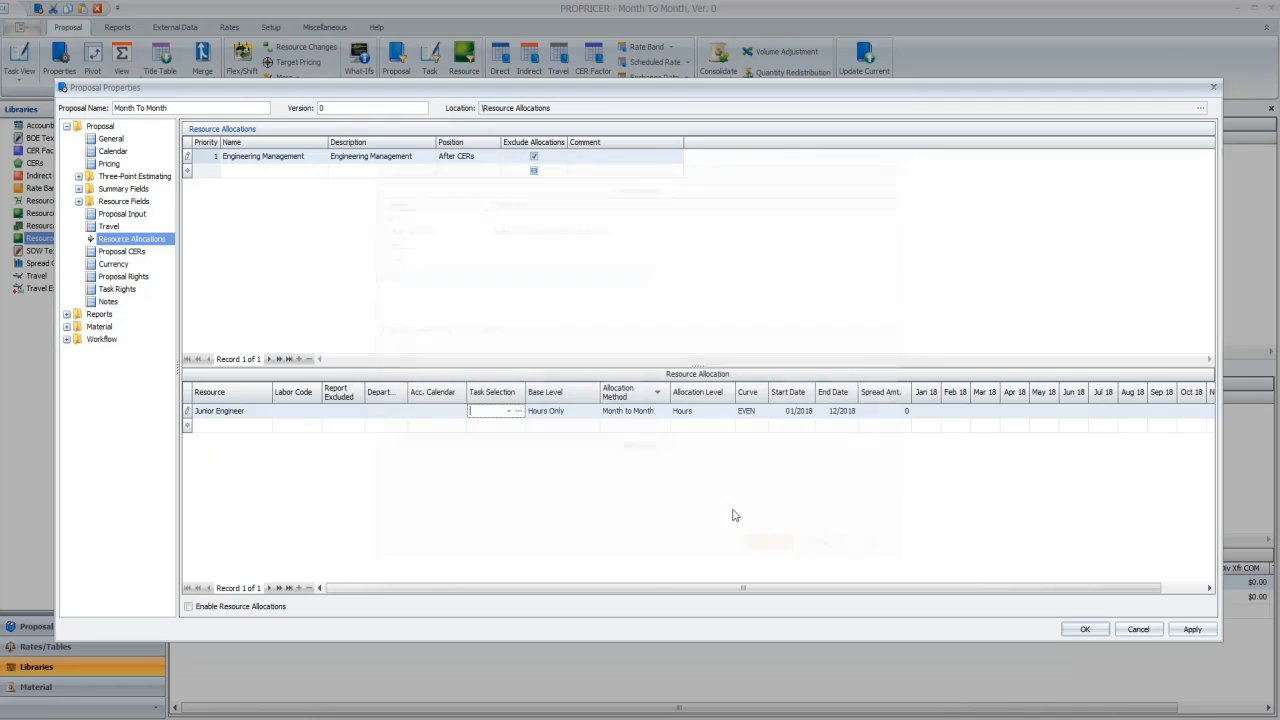
{"action": "left_click", "coordinate": [581, 410]}
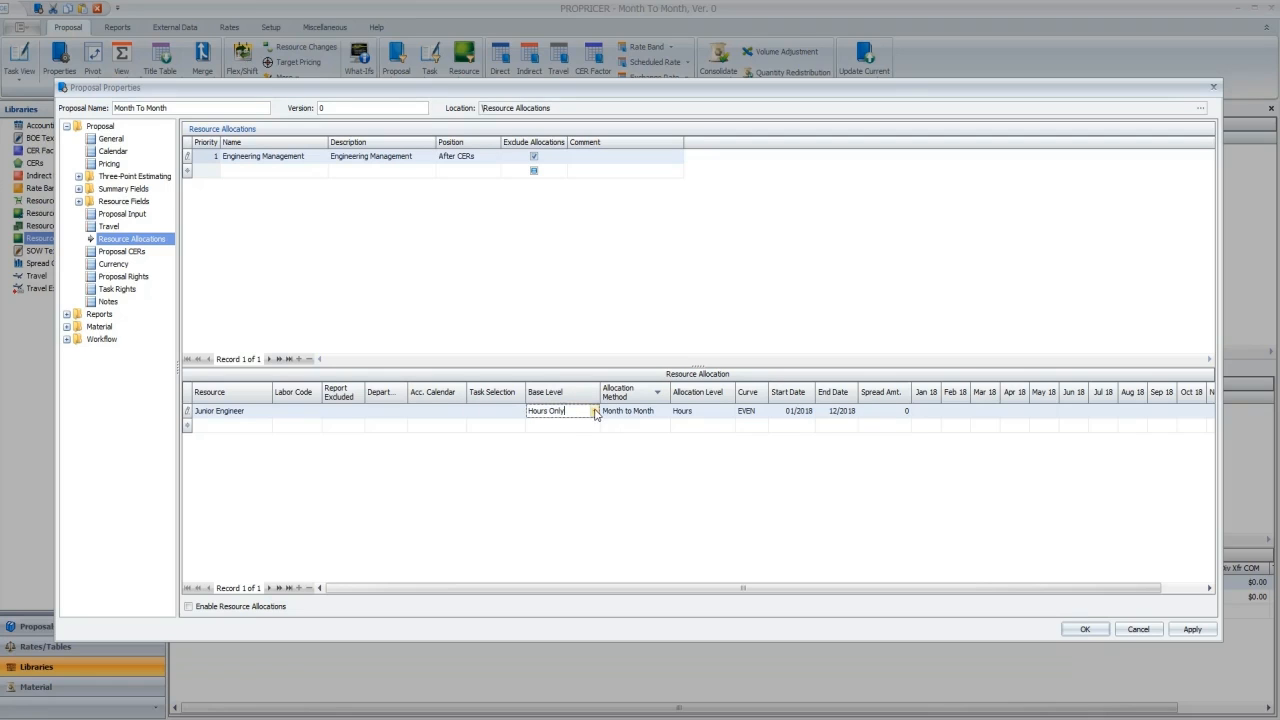
{"action": "left_click", "coordinate": [594, 410]}
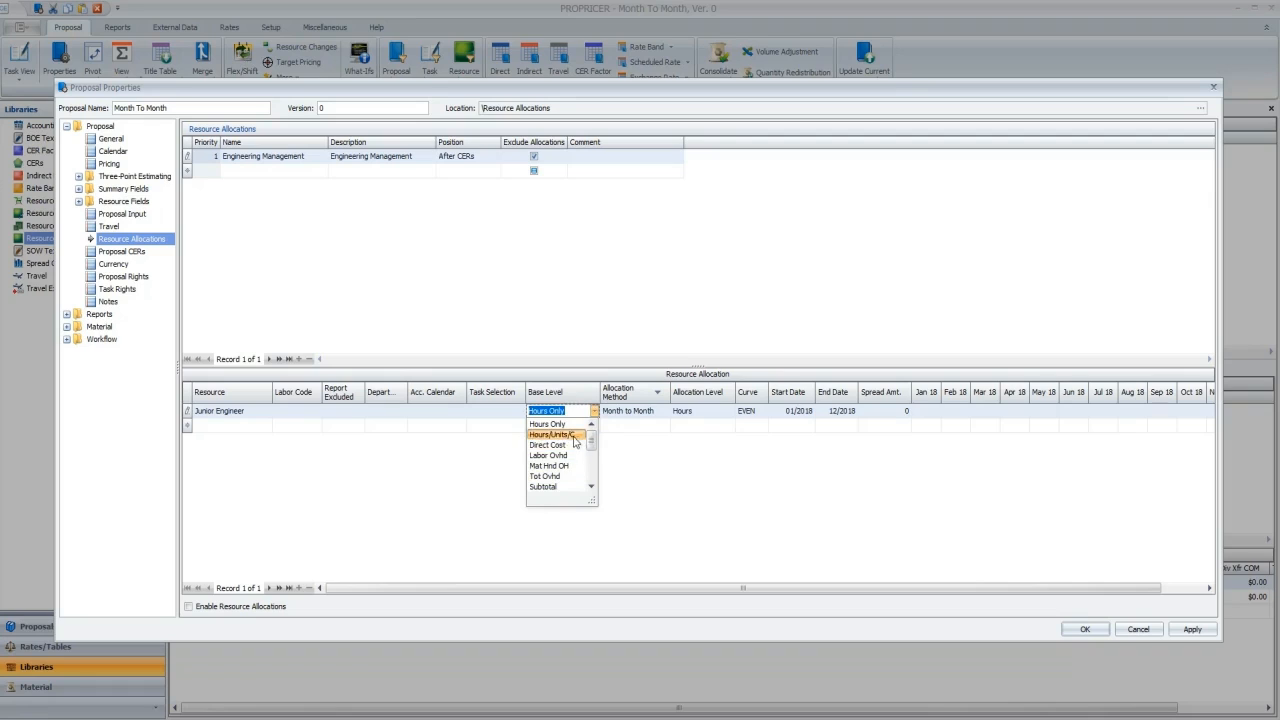
{"action": "scroll", "coordinate": [575, 473], "scroll_direction": "down", "scroll_amount": 3}
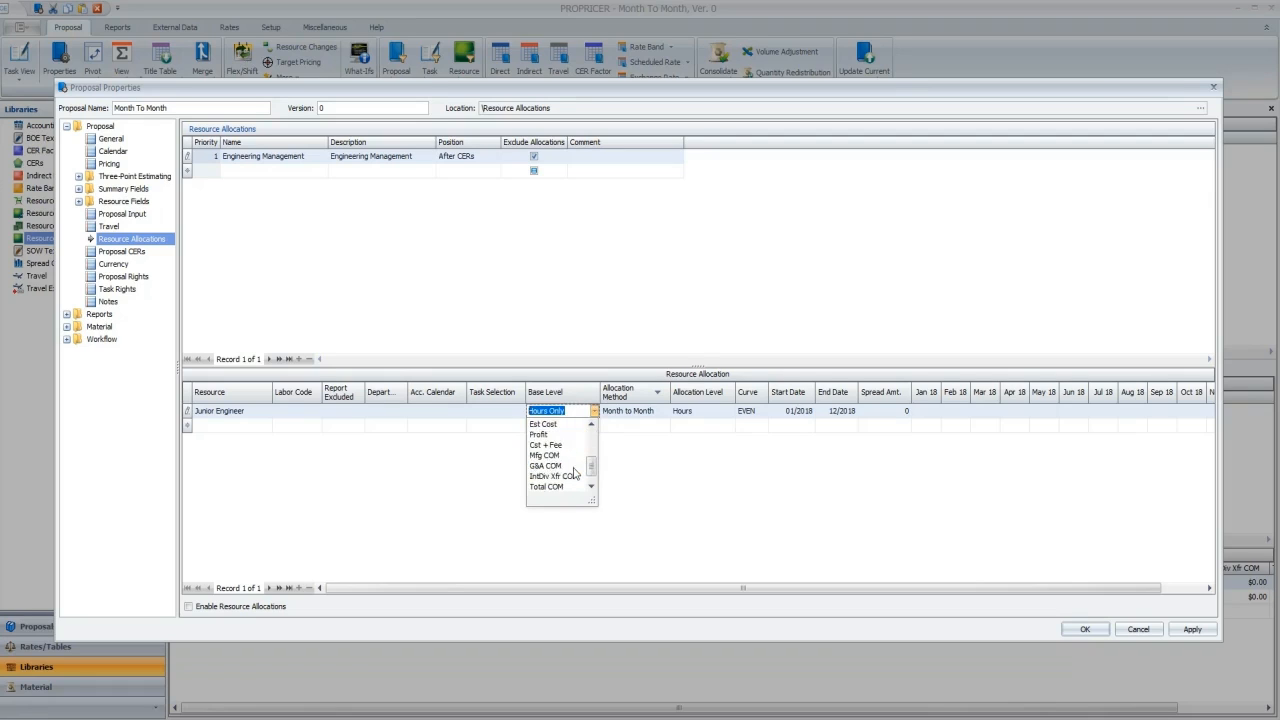
{"action": "left_click", "coordinate": [571, 410]}
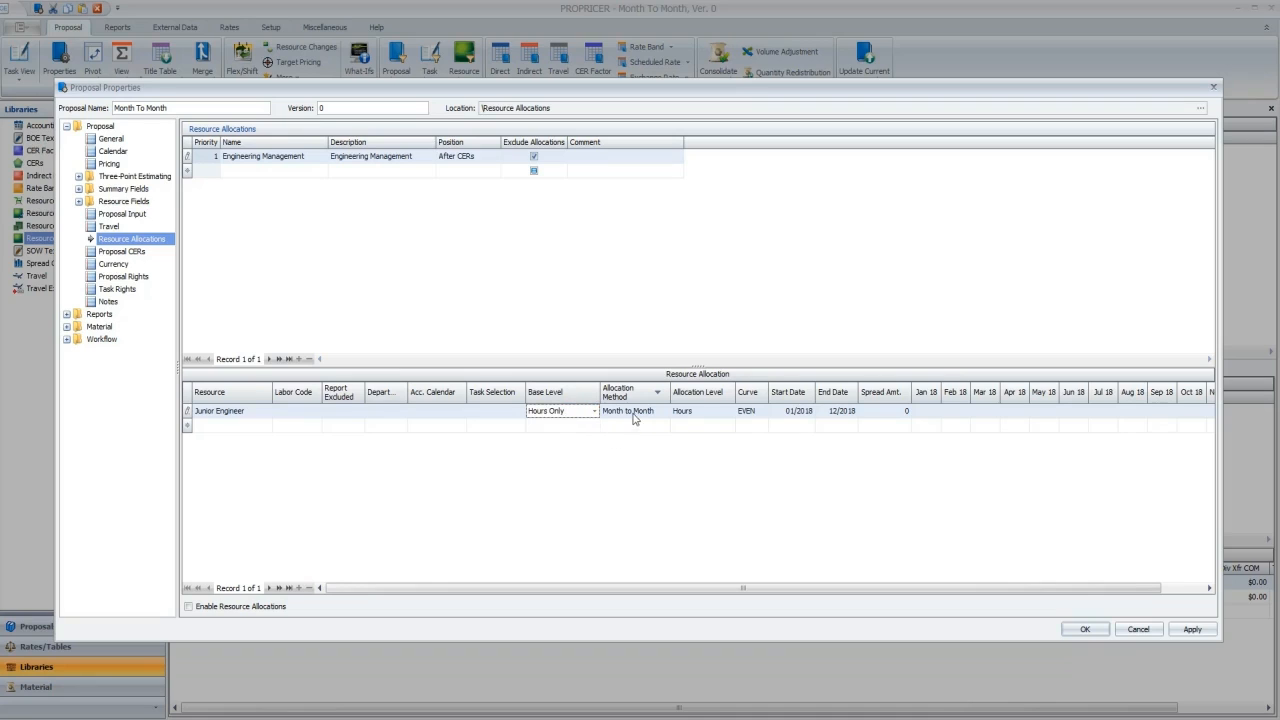
Step: Choose Month to Month as the Junior Engineer row's allocation method and keep Hours as its allocation level
{"action": "left_click", "coordinate": [643, 418]}
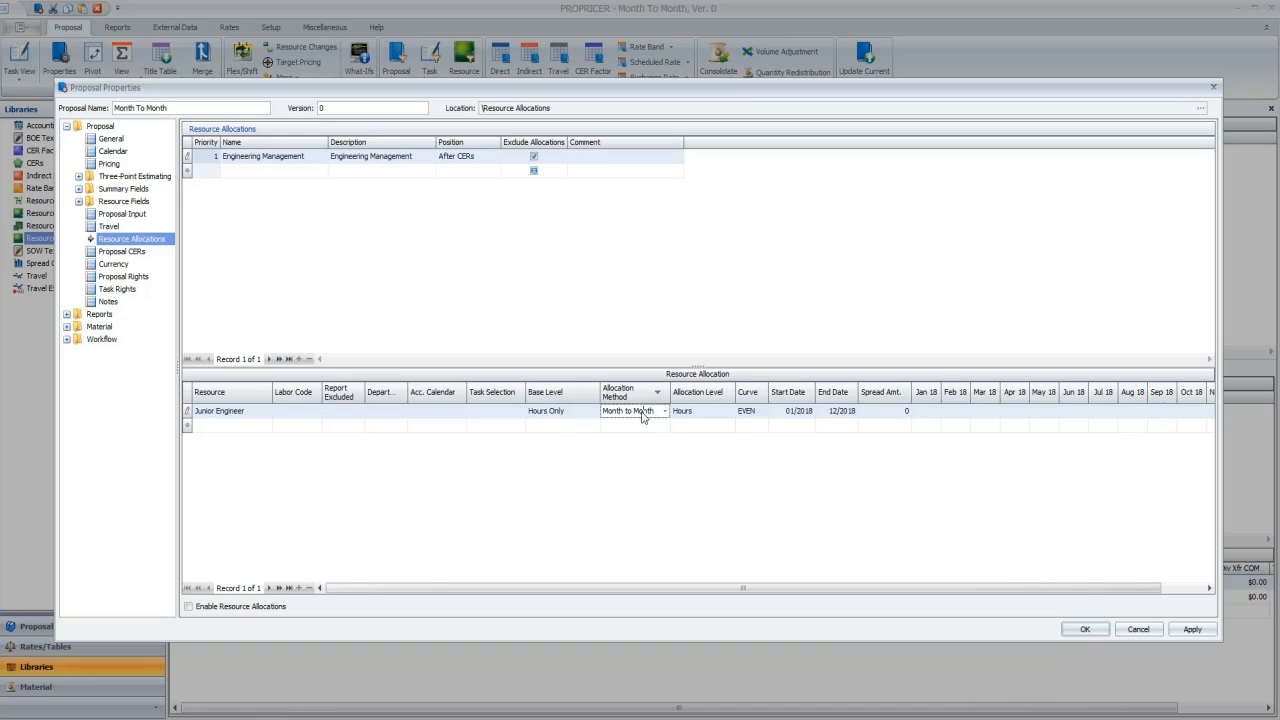
{"action": "left_click", "coordinate": [663, 411]}
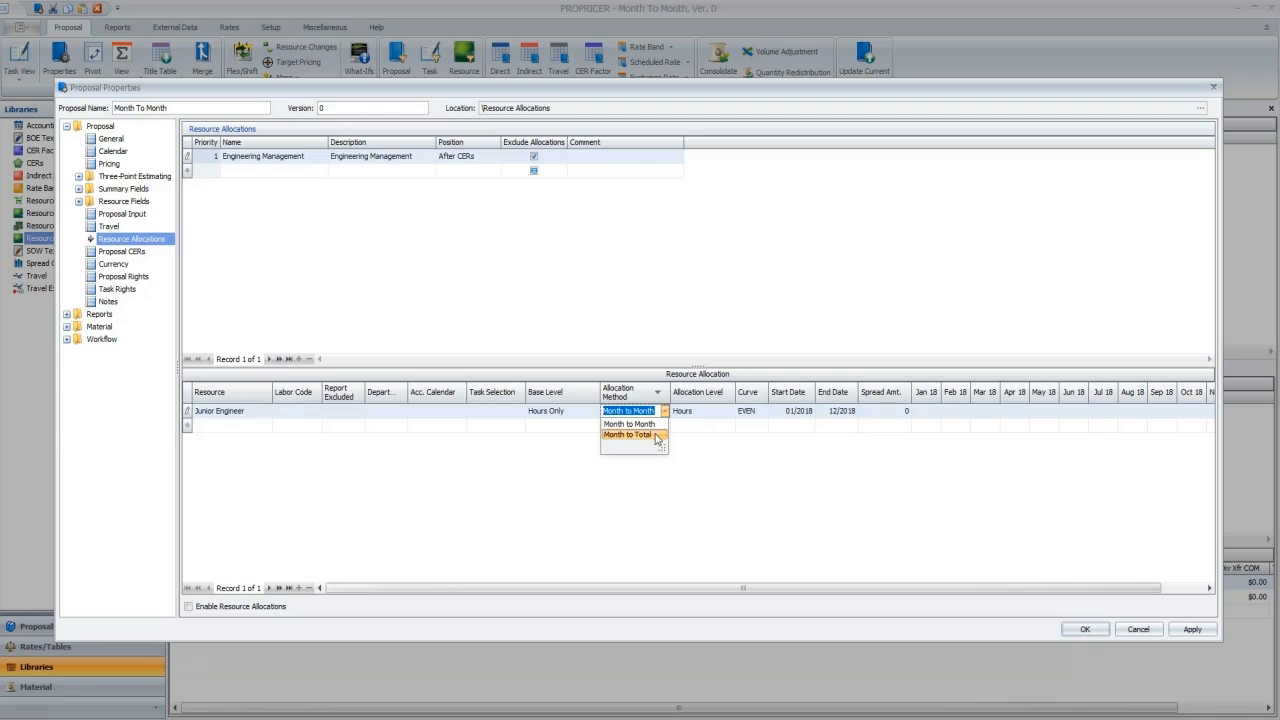
{"action": "left_click", "coordinate": [647, 426]}
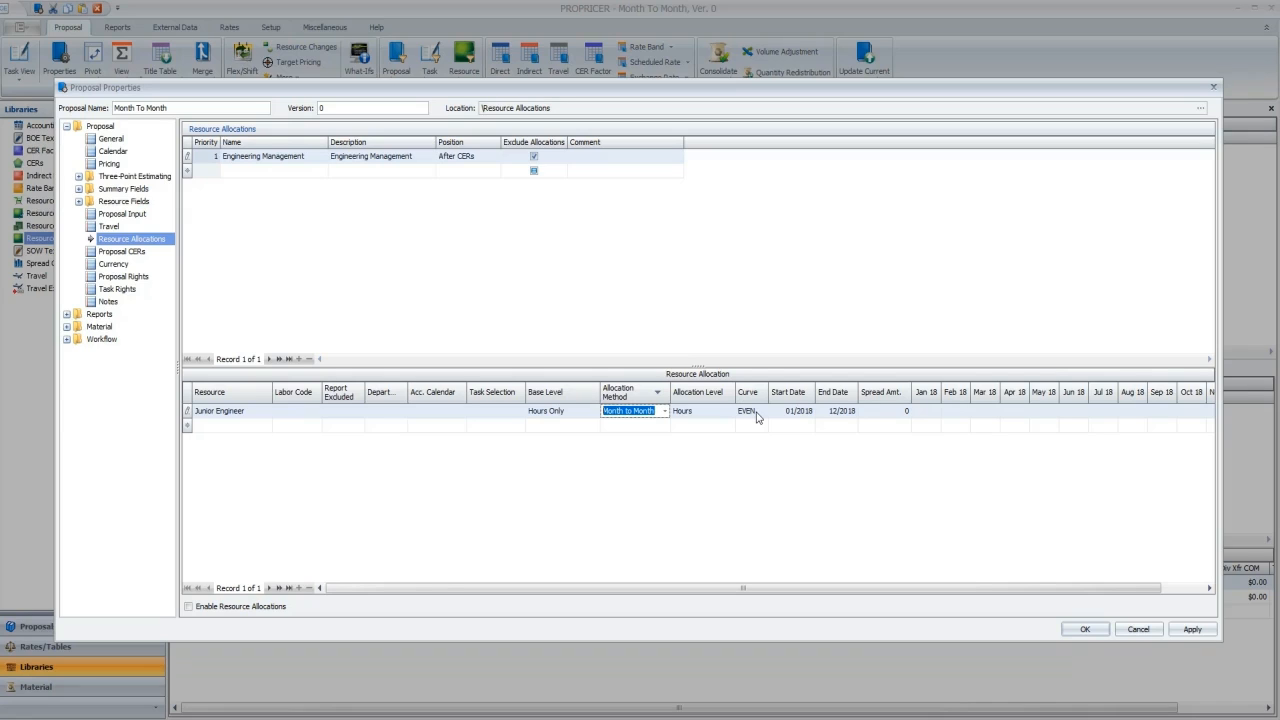
{"action": "left_click", "coordinate": [664, 411]}
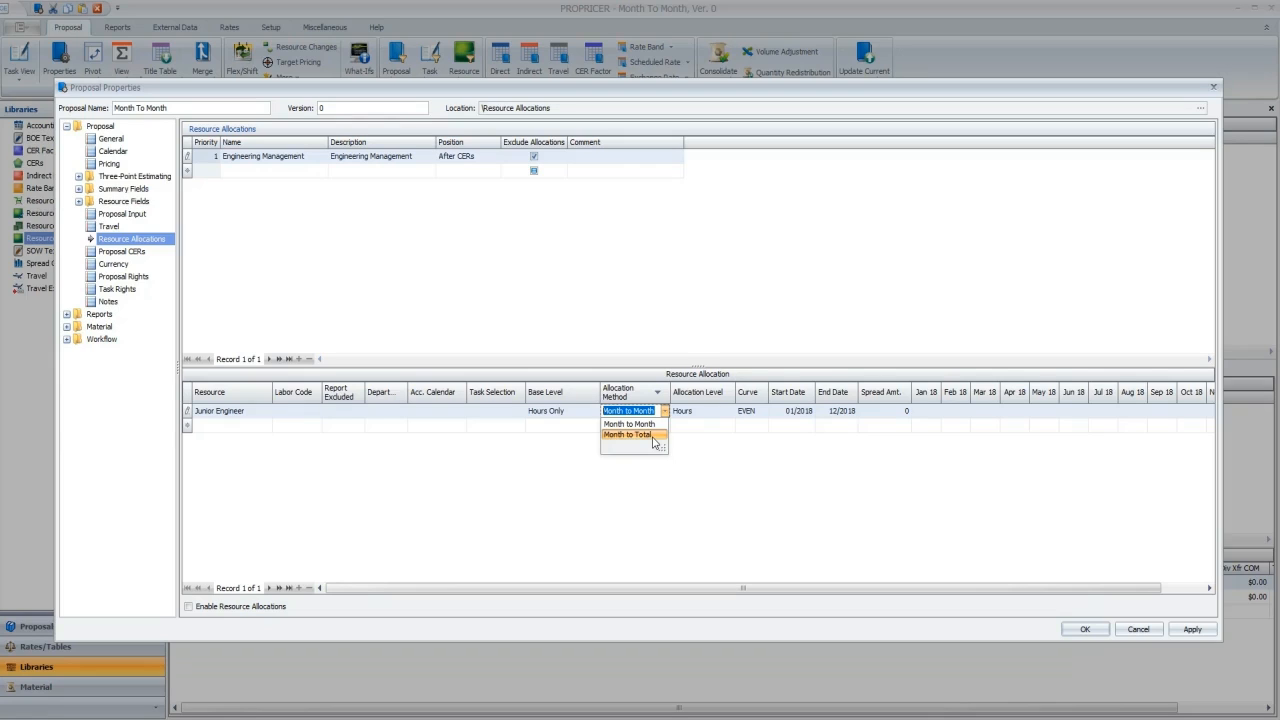
{"action": "left_click", "coordinate": [655, 424]}
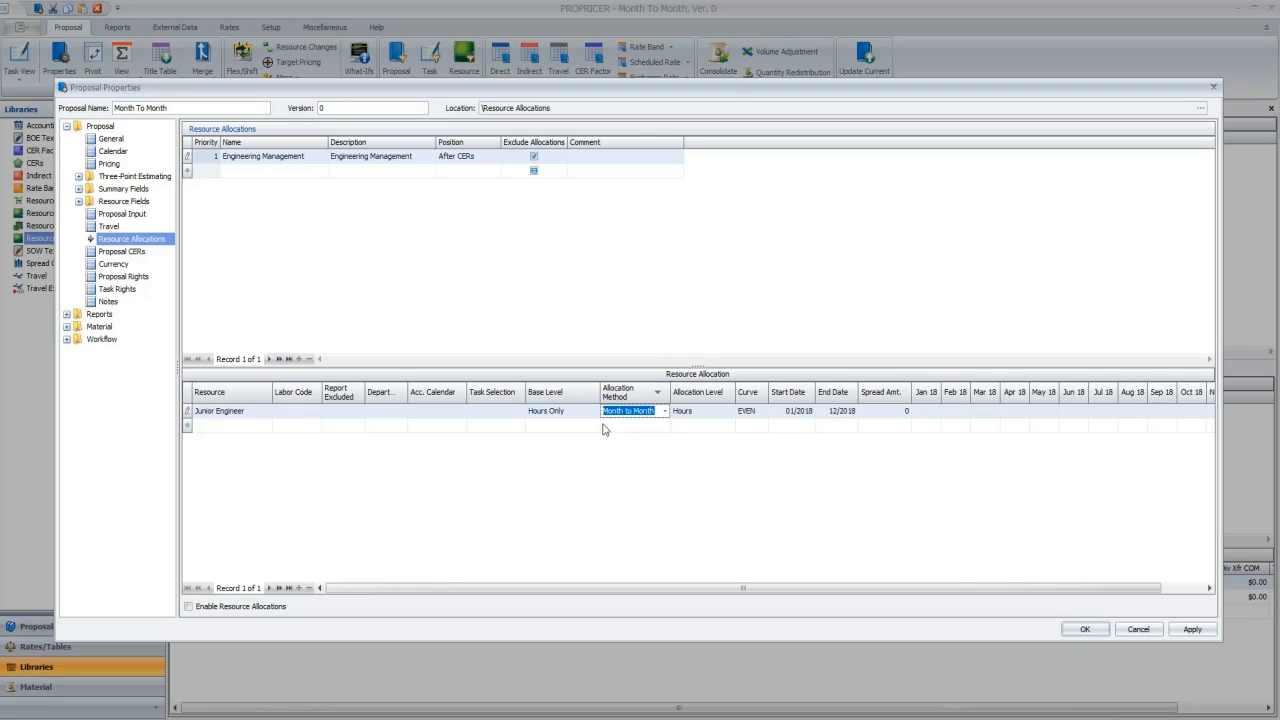
{"action": "left_click", "coordinate": [724, 416]}
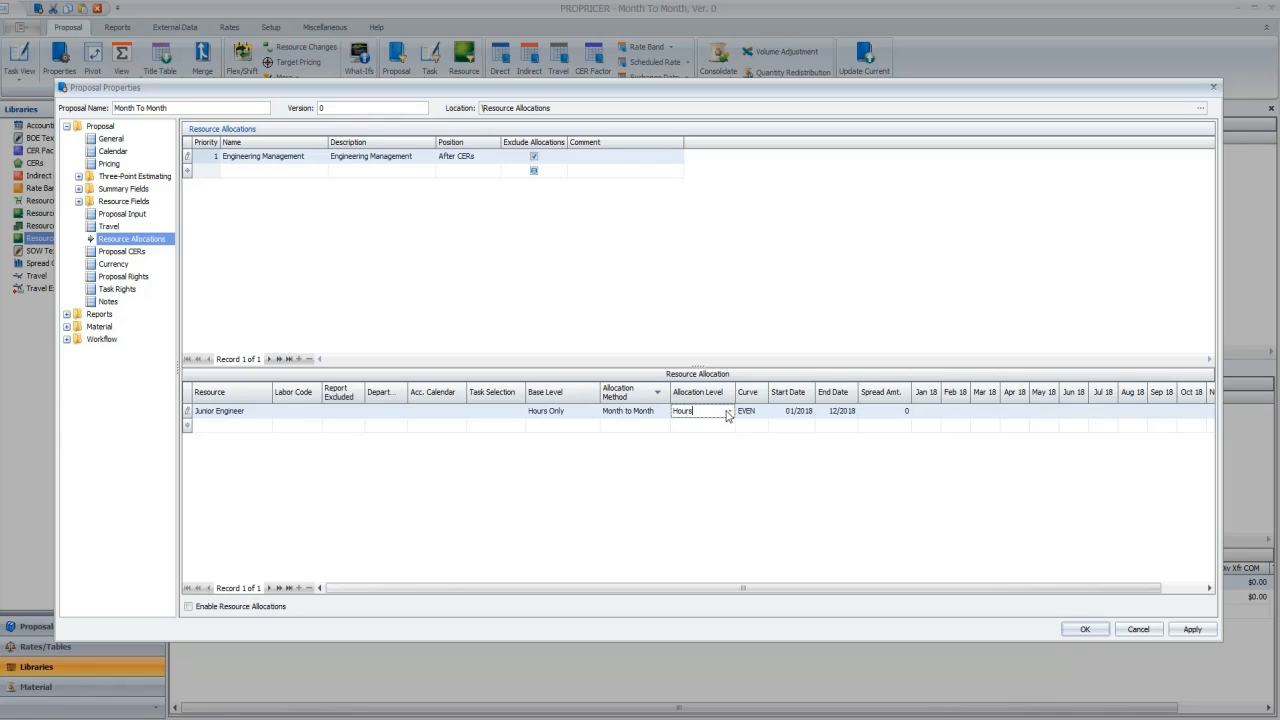
{"action": "left_click", "coordinate": [728, 413]}
{"action": "mouse_move", "coordinate": [728, 440]}
{"action": "left_mouse_down"}
{"action": "mouse_move", "coordinate": [730, 468]}
{"action": "mouse_move", "coordinate": [728, 440]}
{"action": "left_mouse_up"}
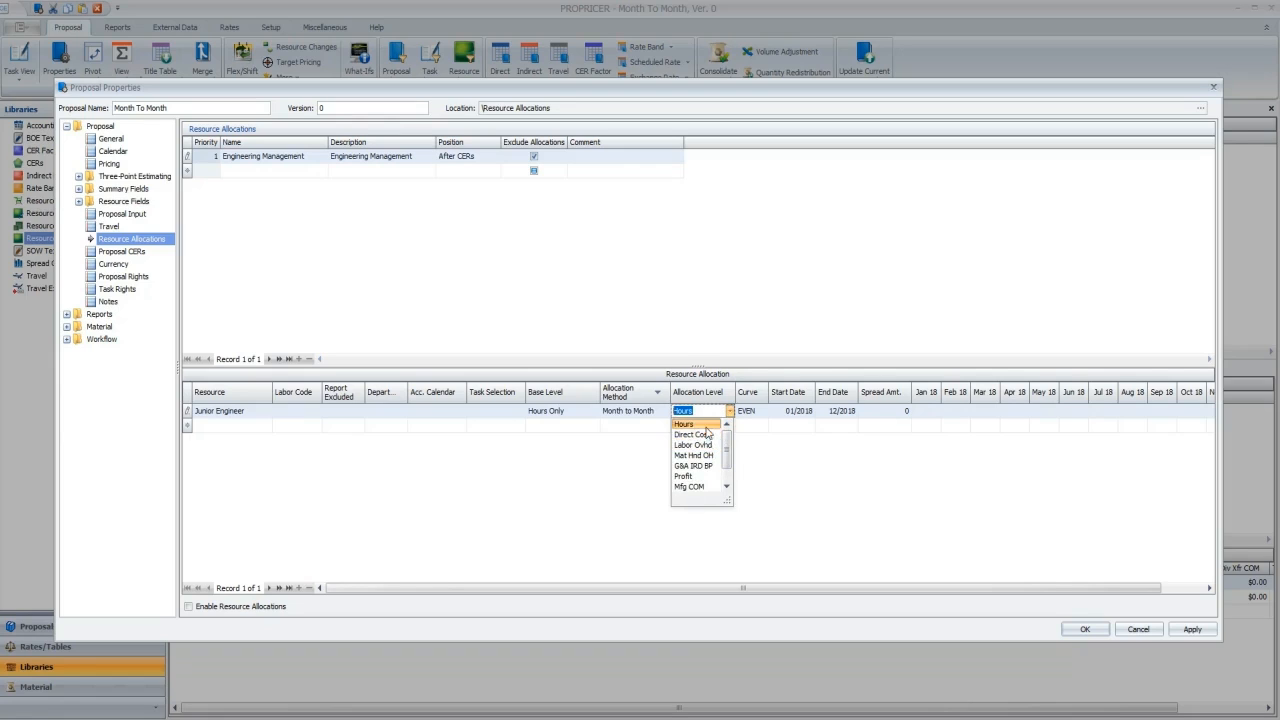
Step: Set the Junior Engineer row's spread curve to 80/20 and its spread amount to 1,000
{"action": "left_click", "coordinate": [757, 414]}
{"action": "left_click", "coordinate": [762, 412]}
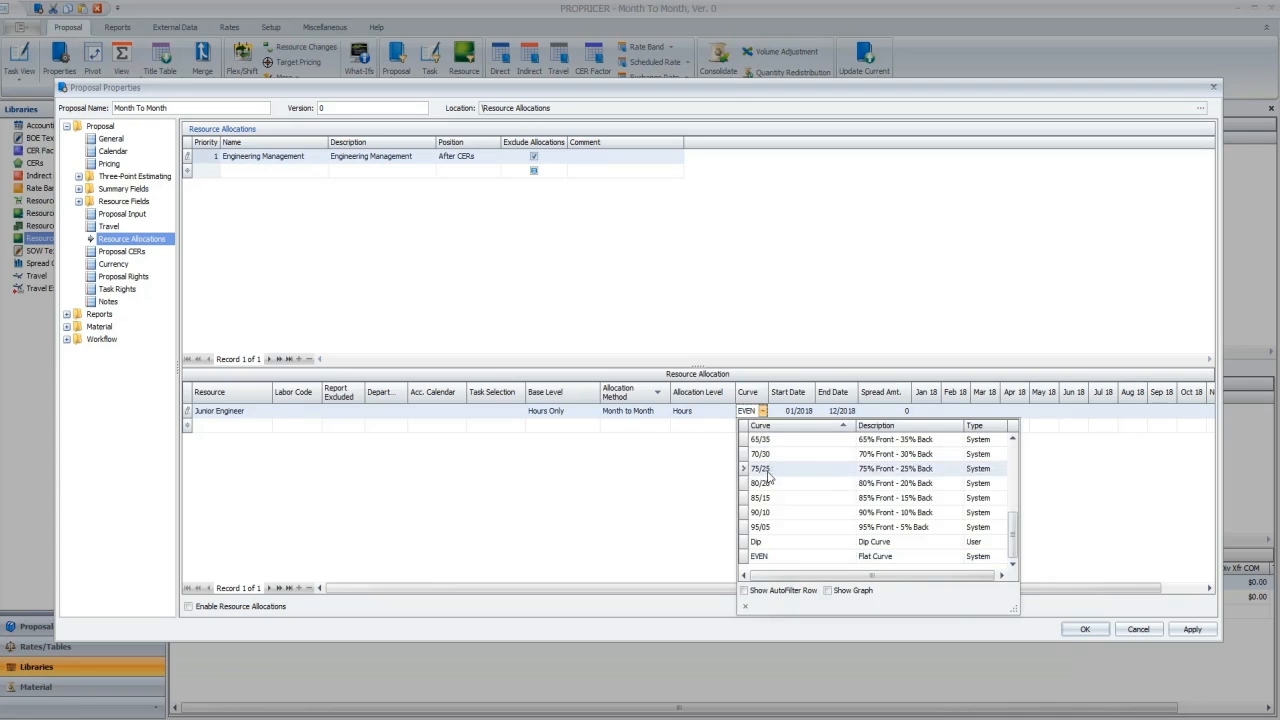
{"action": "left_click", "coordinate": [777, 488]}
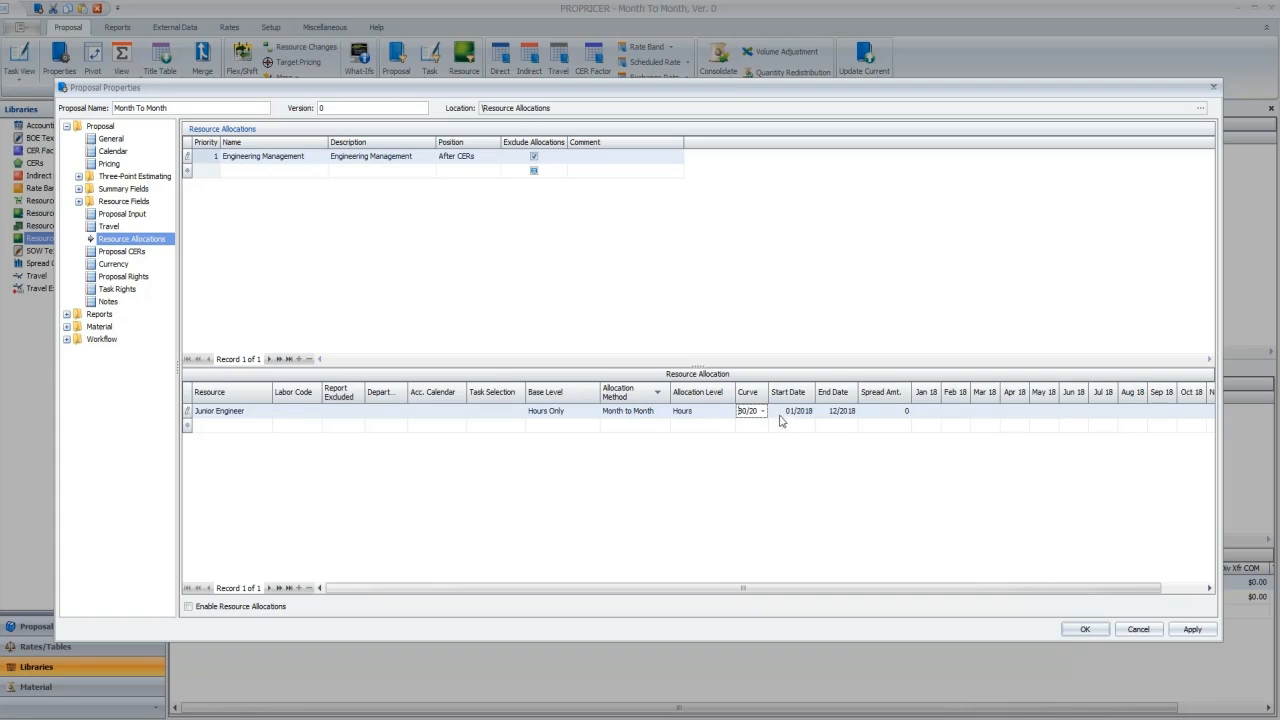
{"action": "left_click", "coordinate": [887, 410]}
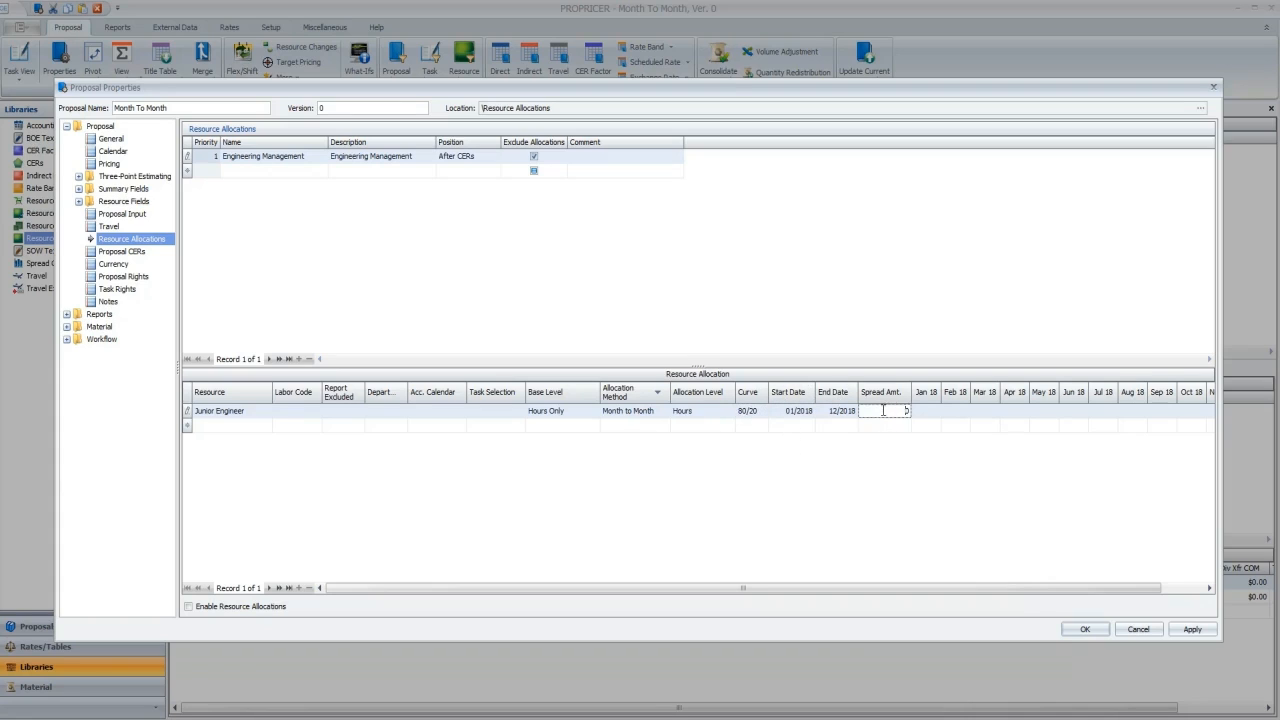
{"action": "left_click", "coordinate": [938, 412]}
Step: Enable resource allocations, save the proposal properties, and display the allocations of task TANK 1
{"action": "left_click", "coordinate": [201, 605]}
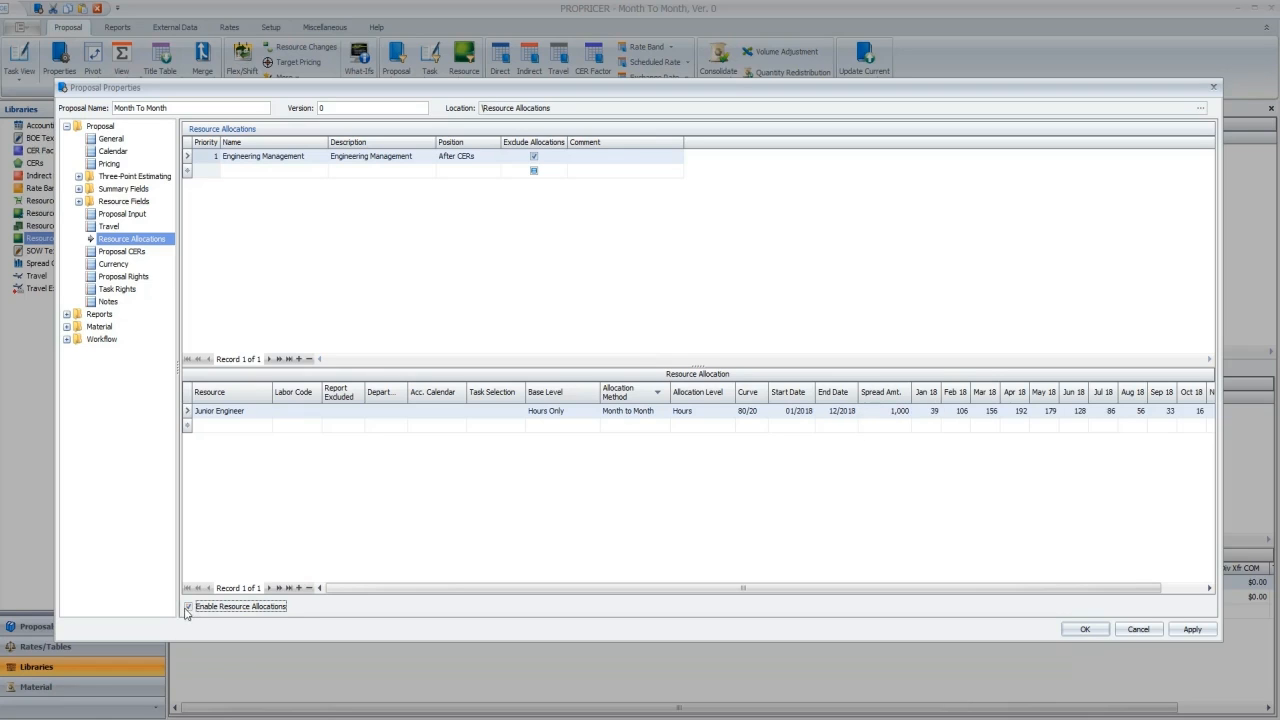
{"action": "left_click", "coordinate": [1085, 629]}
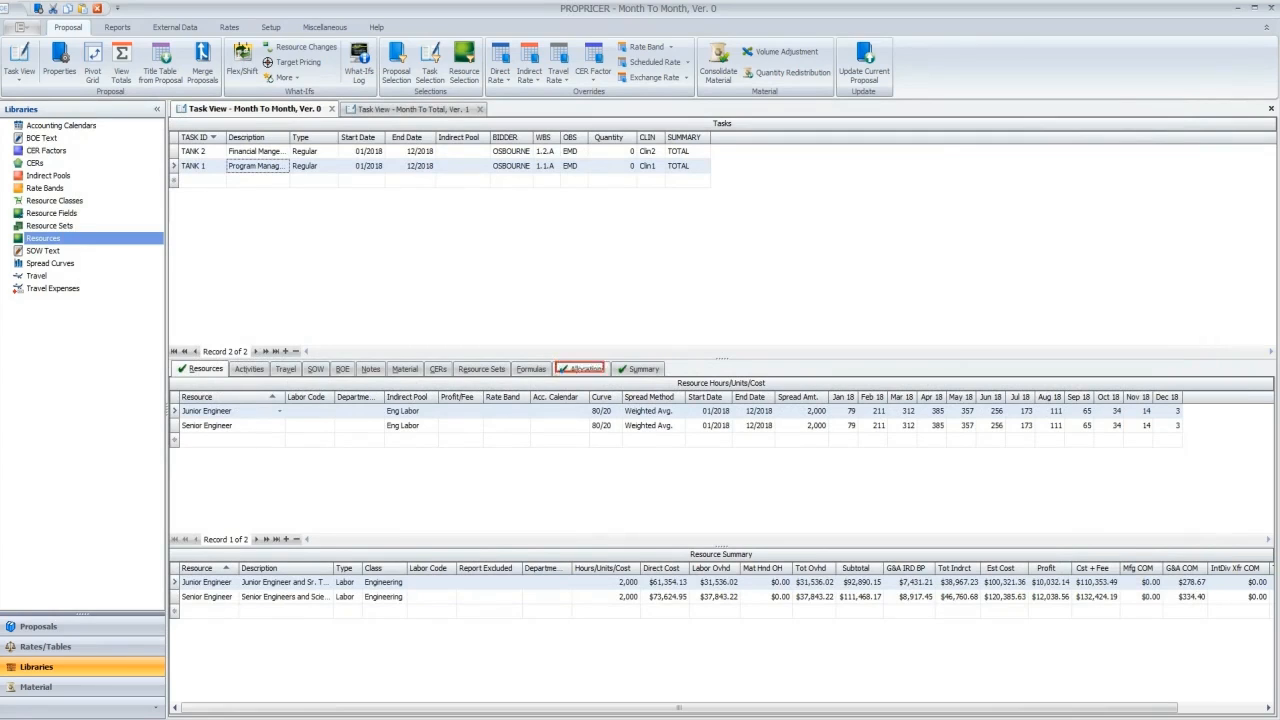
{"action": "left_click", "coordinate": [576, 370]}
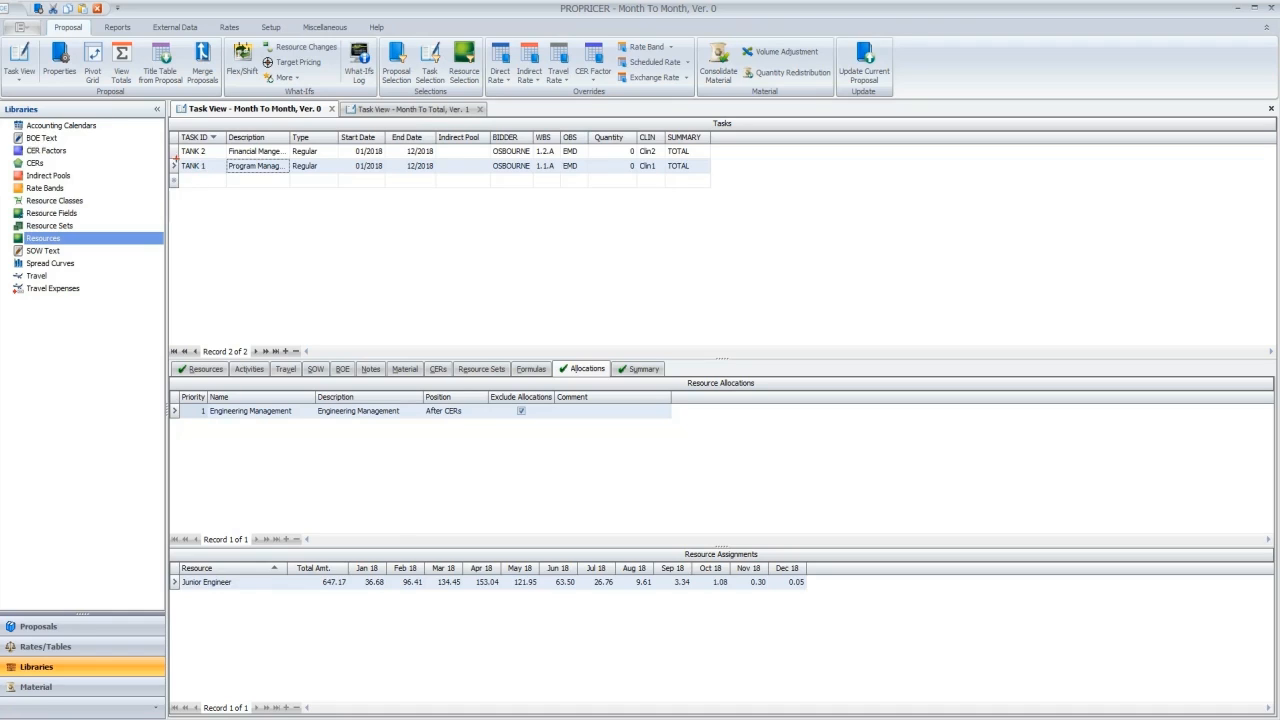
Step: Compare the direct resource hours with the Engineering Management allocations for tasks TANK 1 and TANK 2 in the Month To Month proposal
{"action": "left_click", "coordinate": [207, 370]}
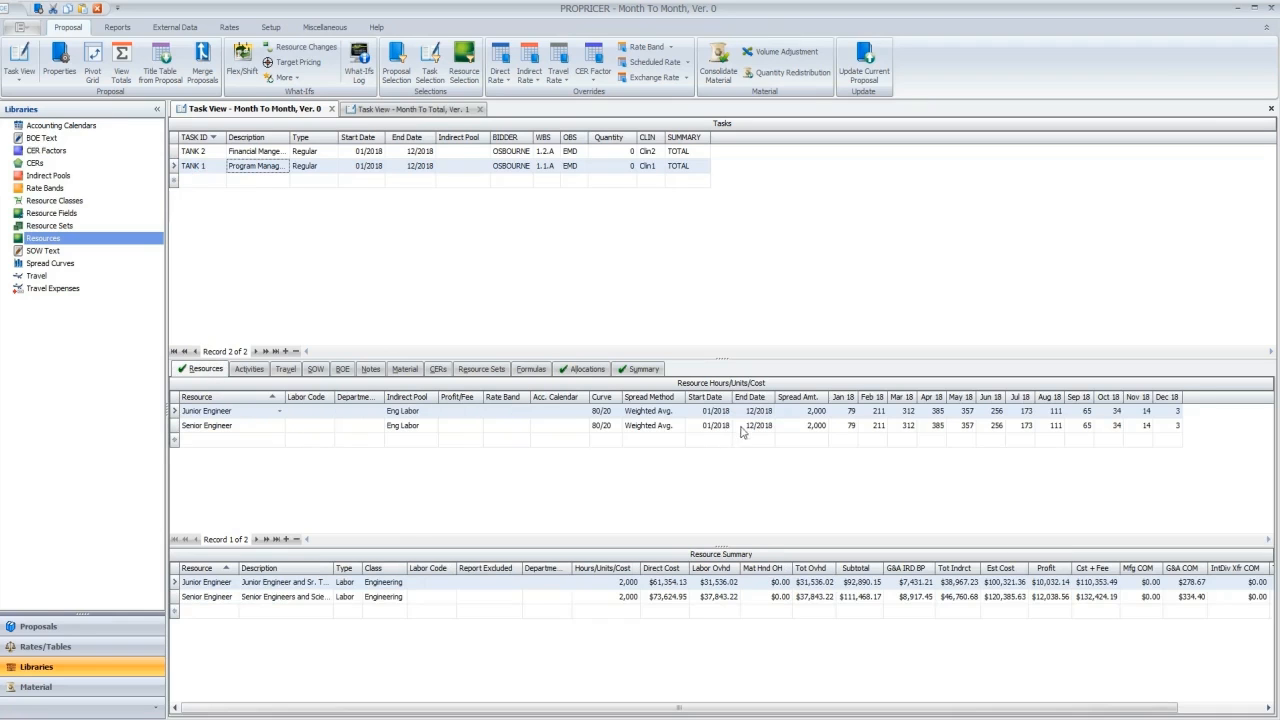
{"action": "left_click", "coordinate": [583, 370]}
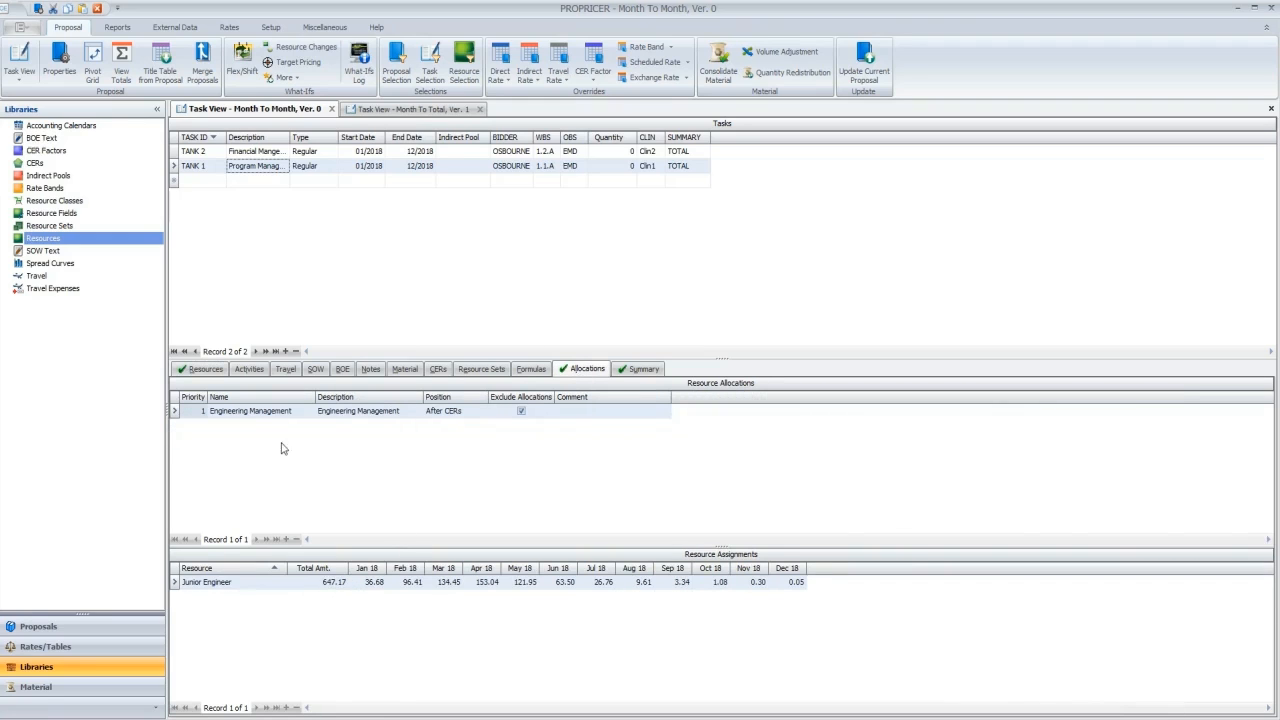
{"action": "left_click", "coordinate": [200, 153]}
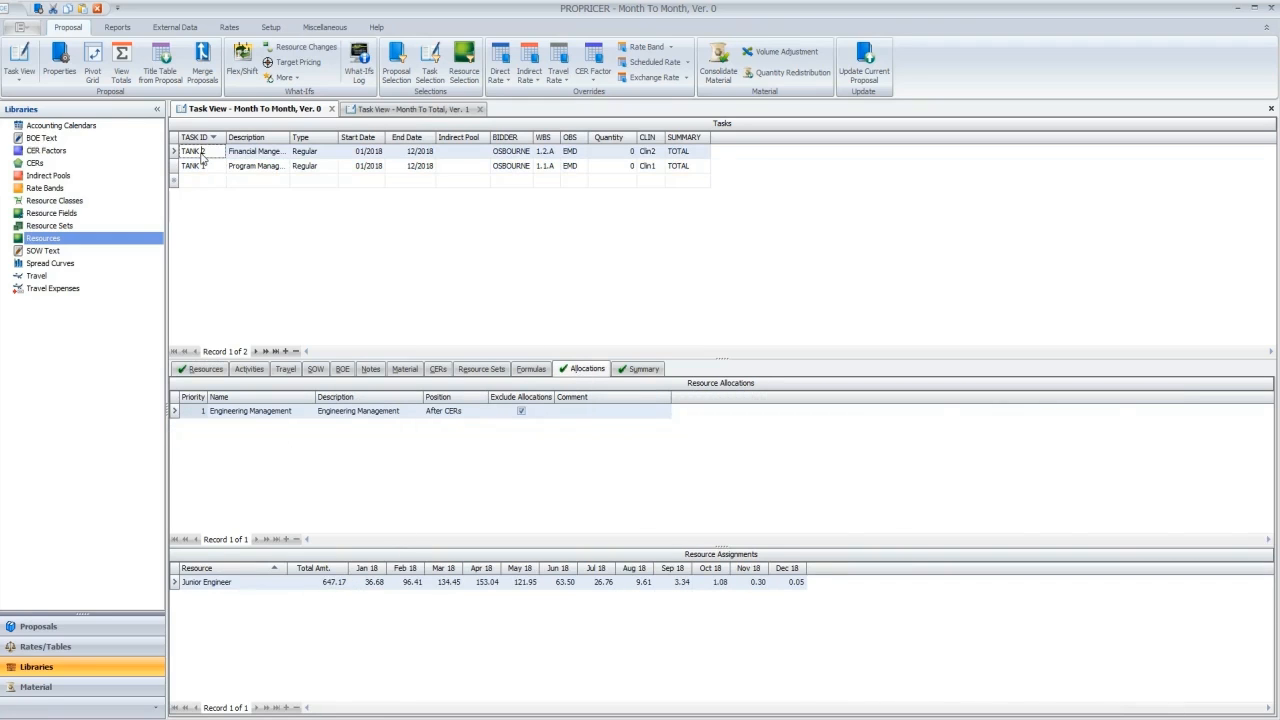
{"action": "left_click", "coordinate": [200, 369]}
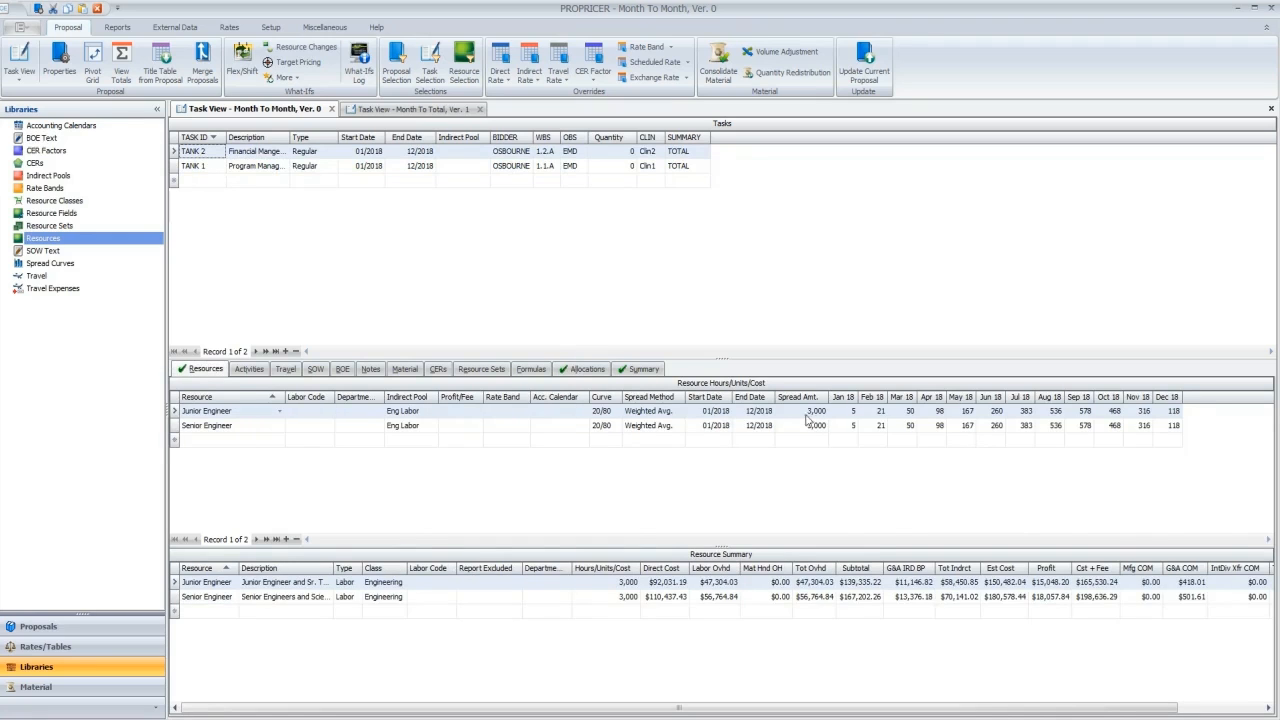
{"action": "left_click", "coordinate": [590, 369]}
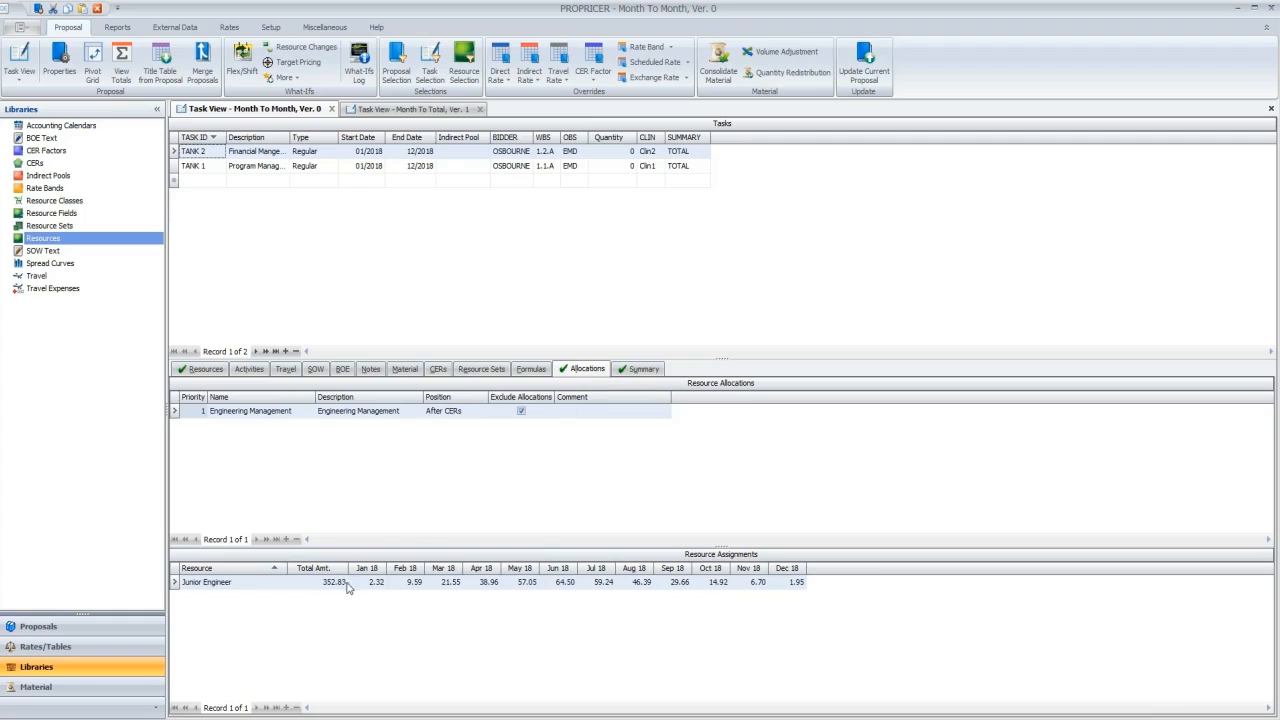
Step: Place the Month To Total task view beside Month To Month in a new vertical group, and show TANK 1's allocations in both
{"action": "right_click", "coordinate": [395, 112]}
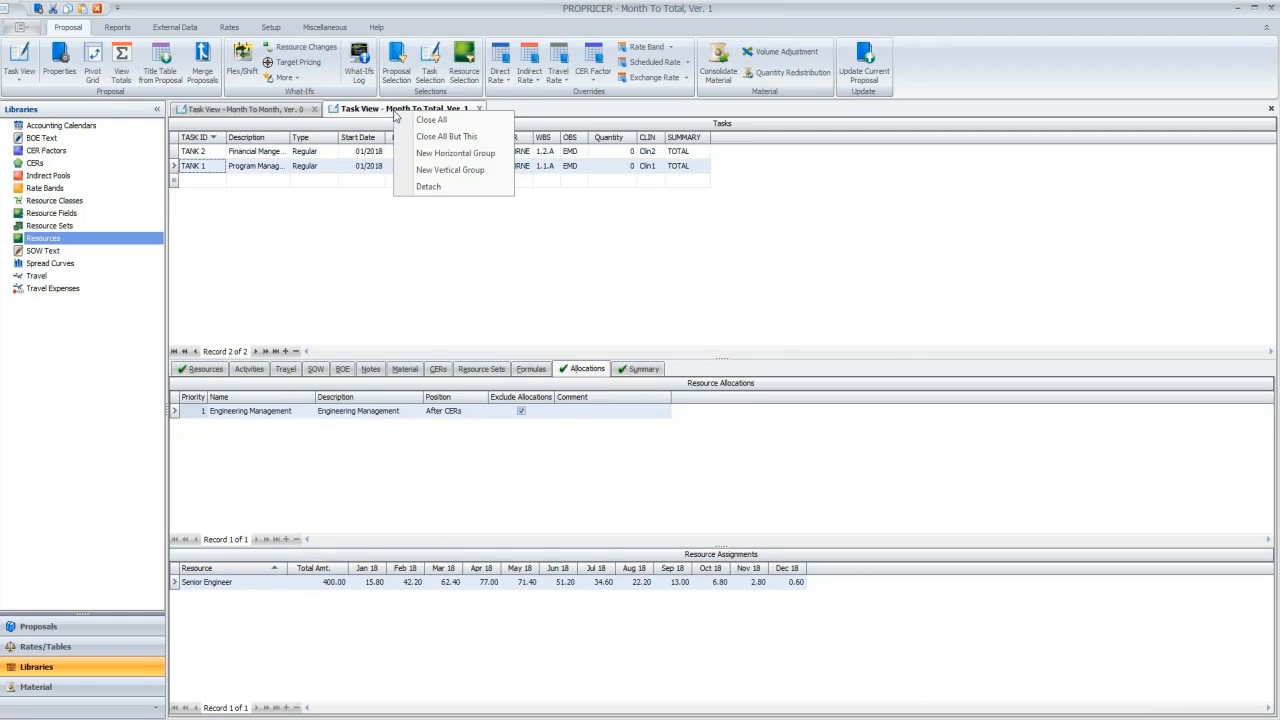
{"action": "left_click", "coordinate": [443, 172]}
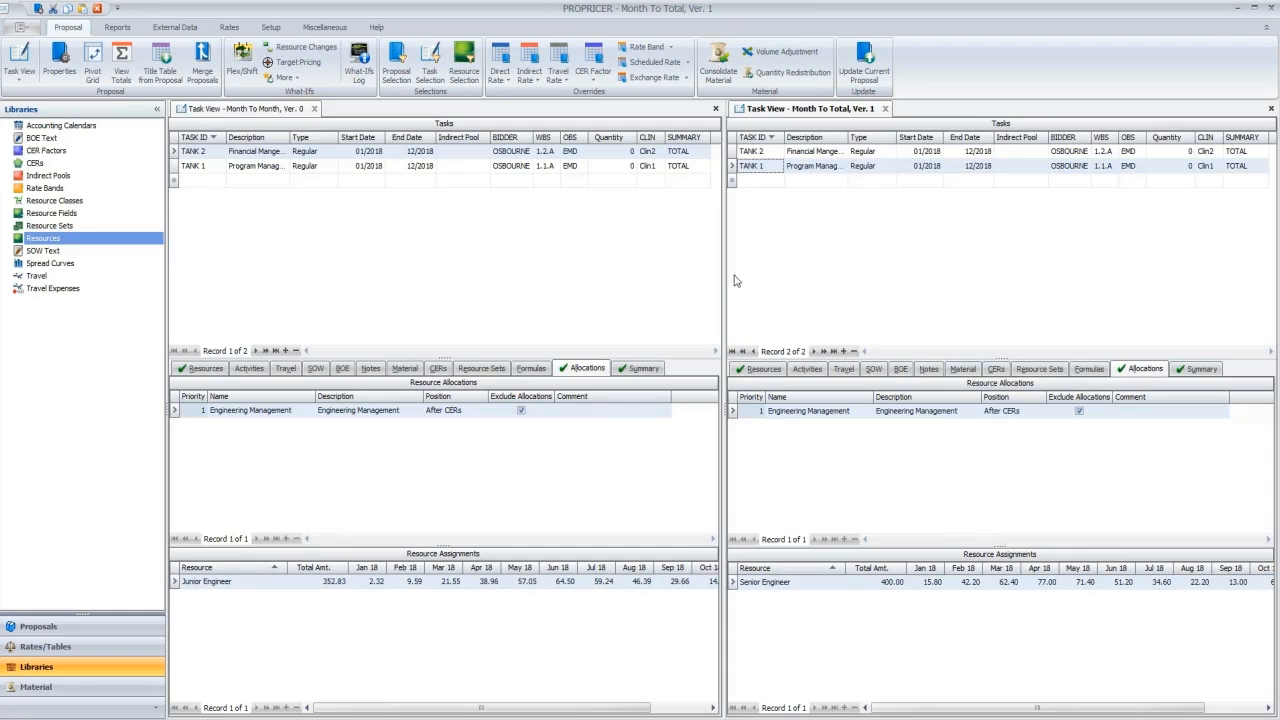
{"action": "left_click", "coordinate": [218, 172]}
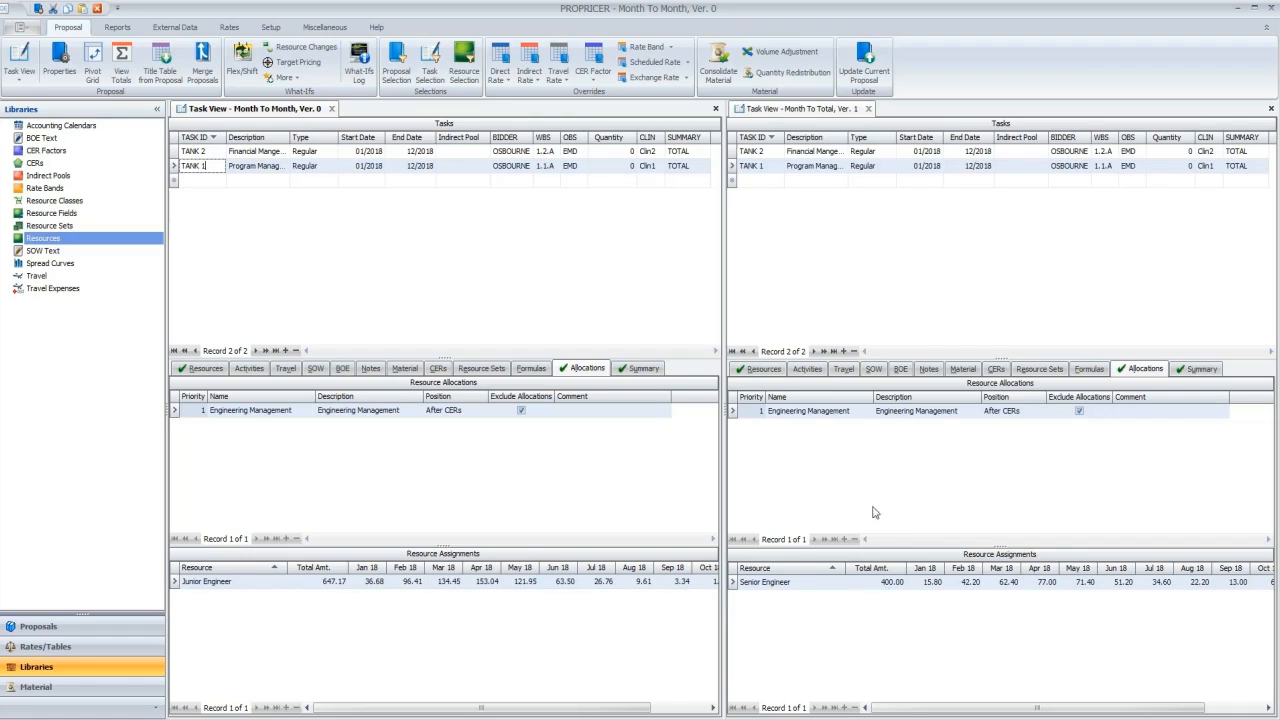
Step: Display the resources in both proposals and examine the spread amounts and monthly hours of Month To Month's TANK 1 and TANK 2
{"action": "left_click", "coordinate": [761, 369]}
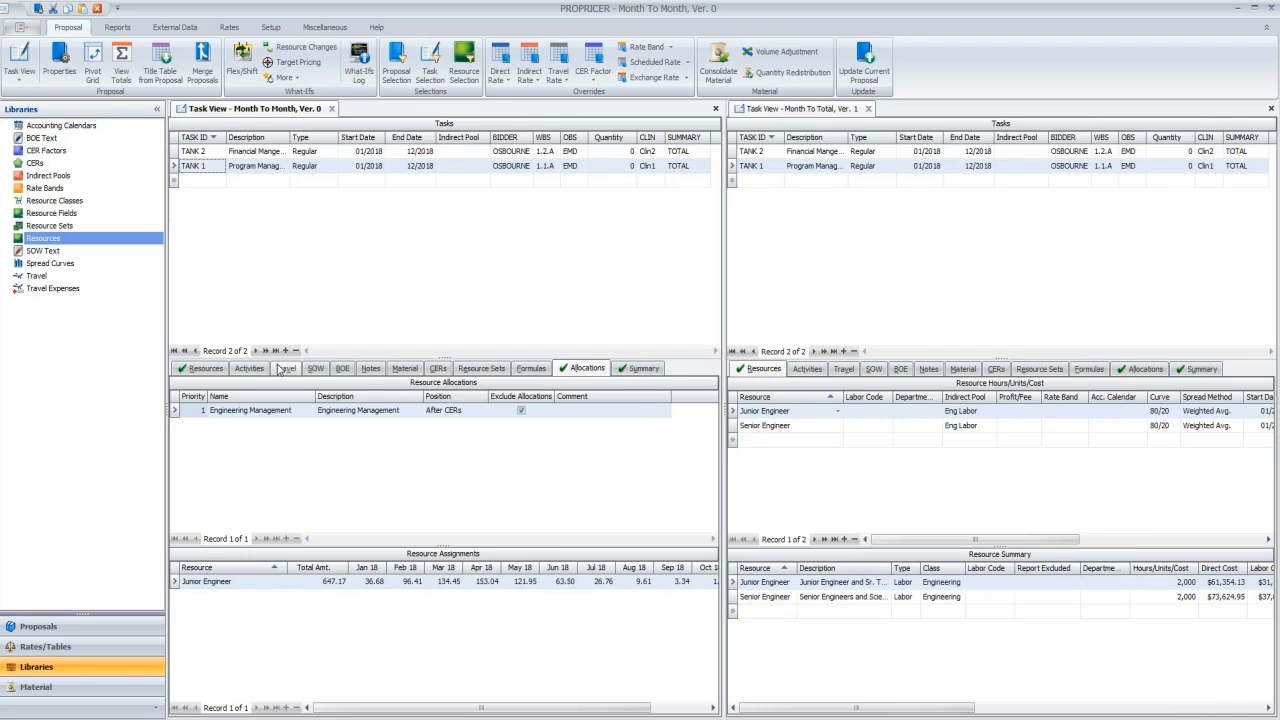
{"action": "left_click", "coordinate": [205, 368]}
{"action": "left_click_drag", "start_coordinate": [428, 541], "coordinate": [532, 547]}
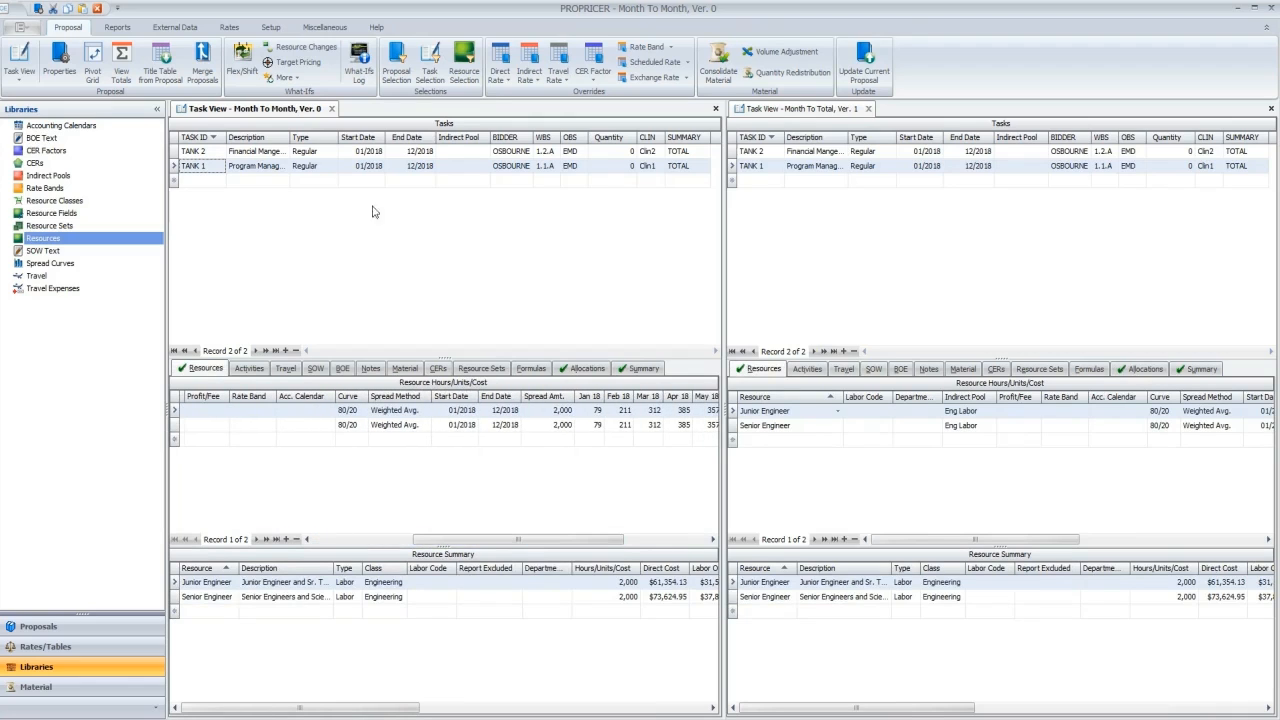
{"action": "left_click", "coordinate": [210, 151]}
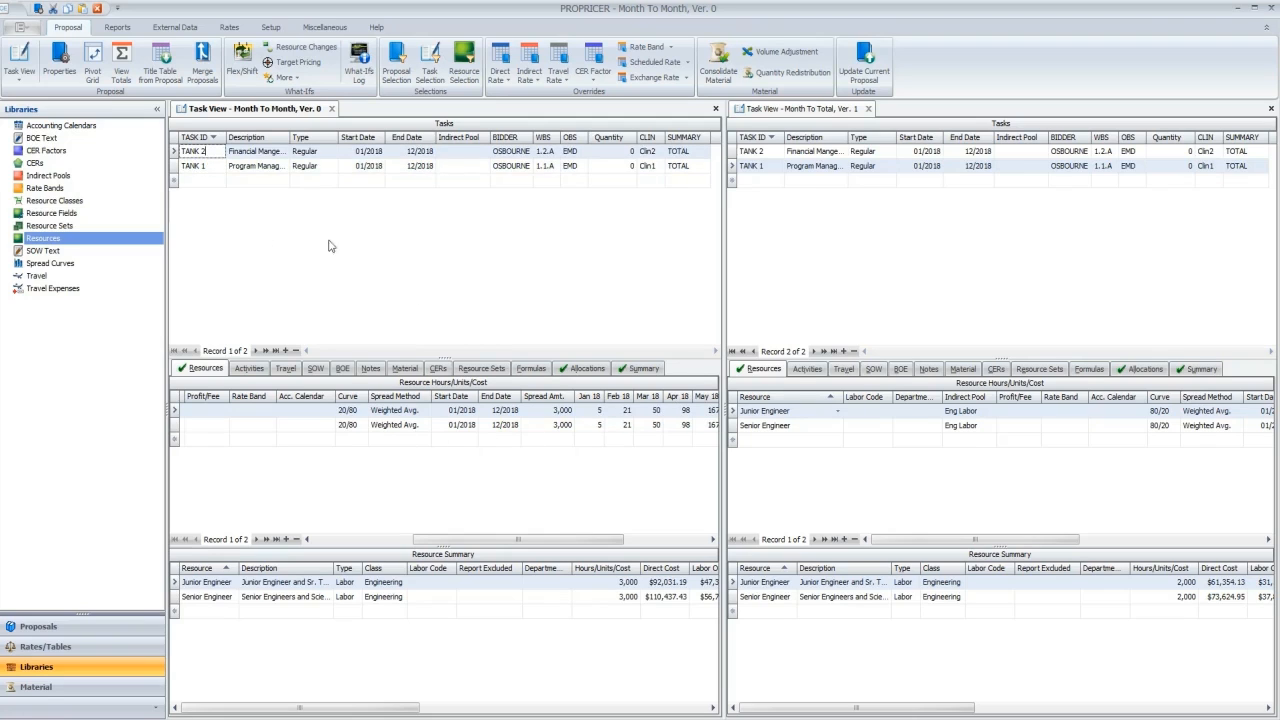
{"action": "left_click", "coordinate": [214, 167]}
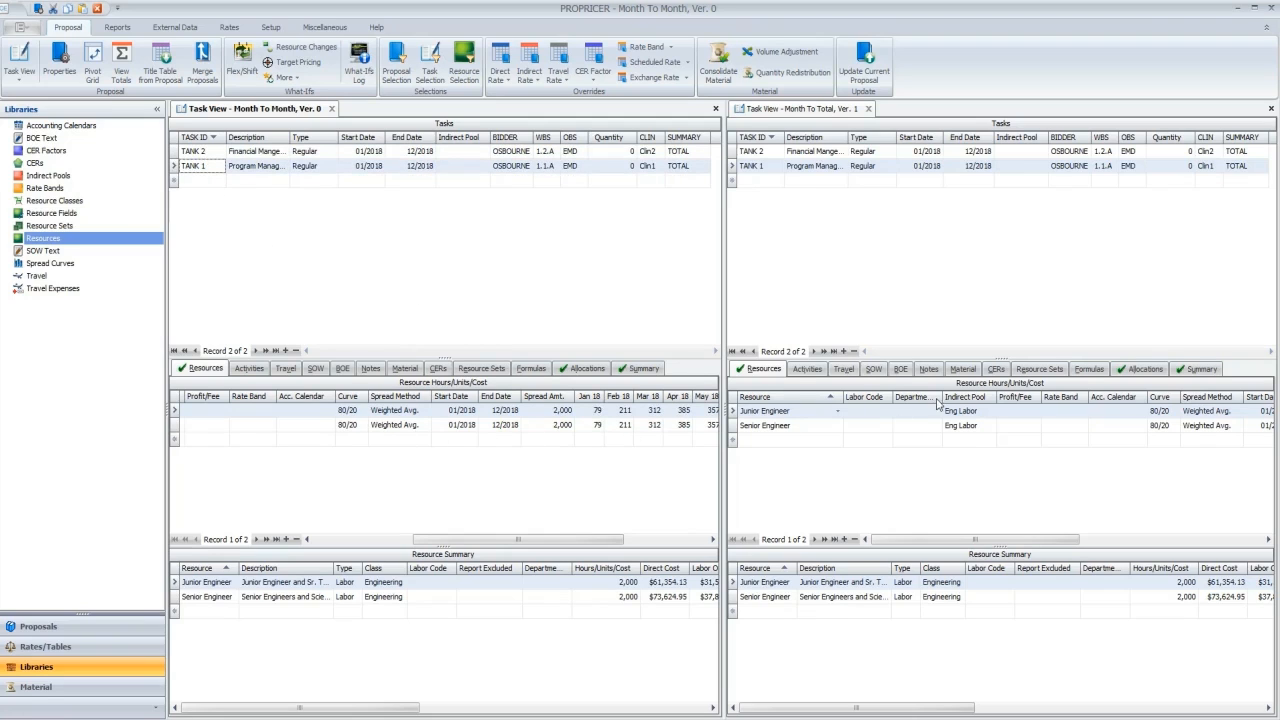
Step: Examine the spread amounts and monthly resource hours of TANK 1 and TANK 2 in the Month To Total proposal
{"action": "left_click", "coordinate": [834, 152]}
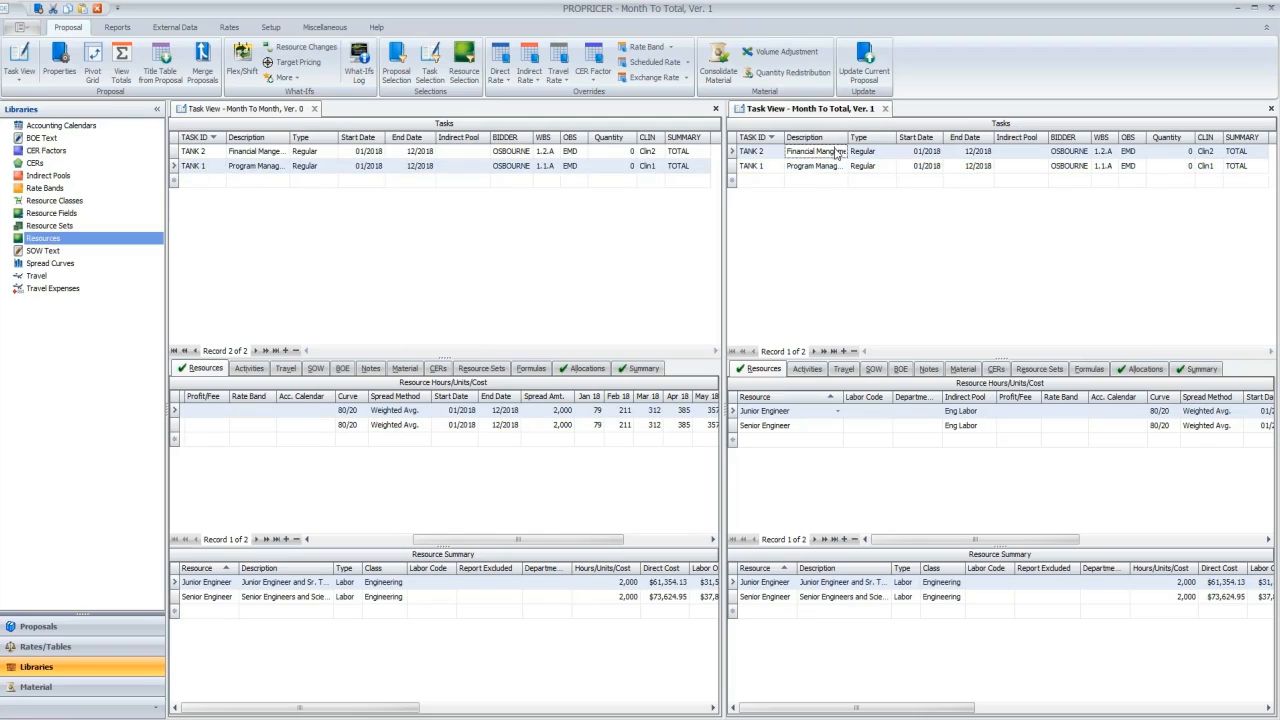
{"action": "left_click", "coordinate": [830, 168]}
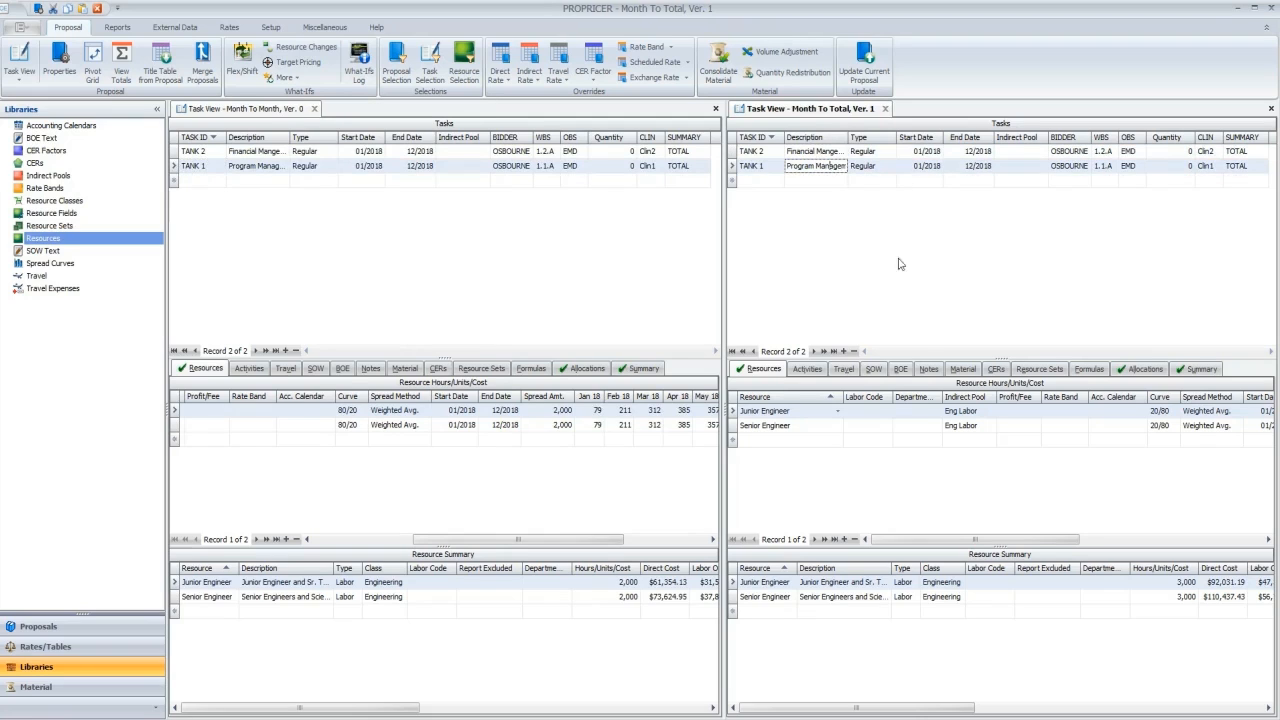
{"action": "left_click_drag", "start_coordinate": [972, 545], "coordinate": [1148, 545]}
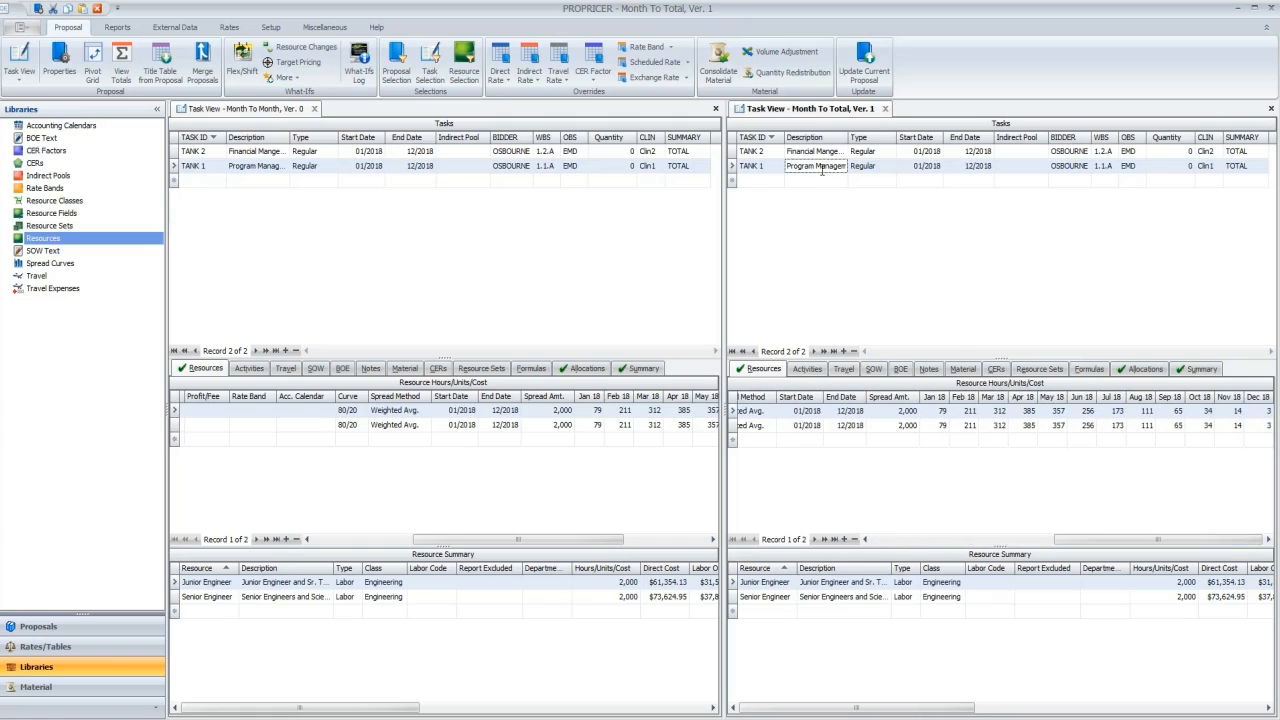
{"action": "left_click", "coordinate": [772, 156]}
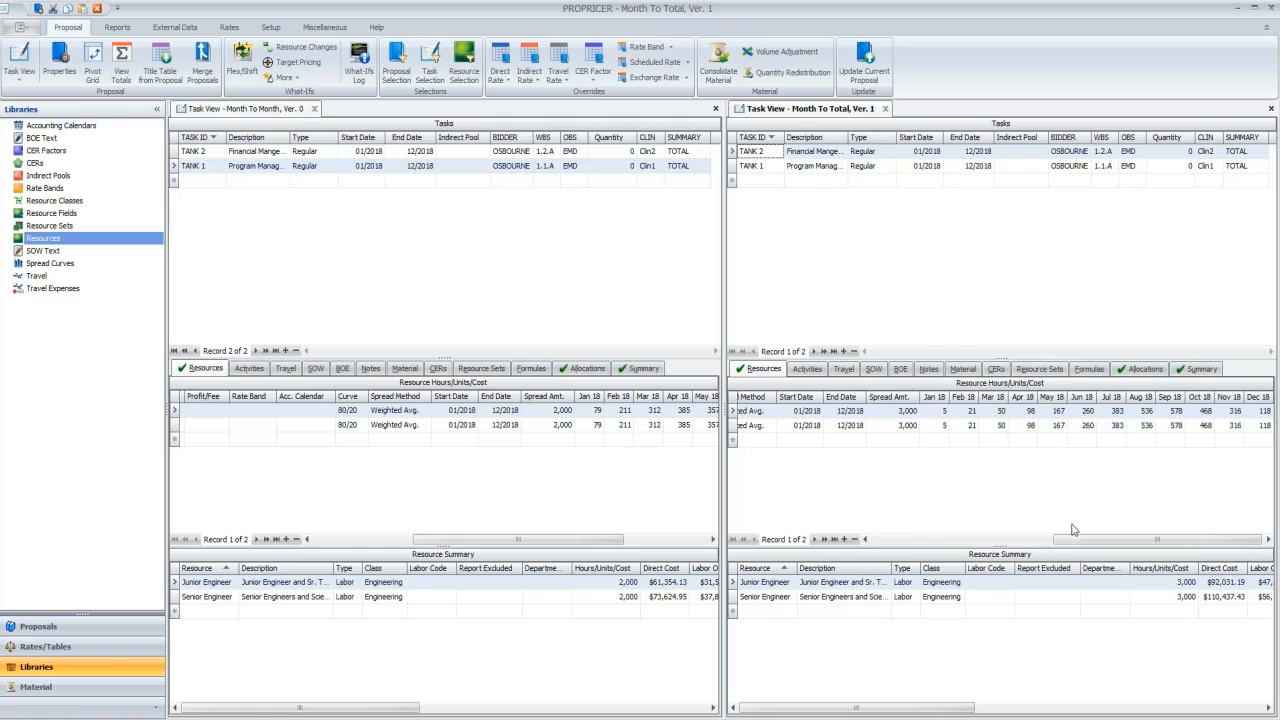
{"action": "left_click_drag", "start_coordinate": [963, 708], "coordinate": [1076, 709]}
Step: Review the summary hours and costs of direct and allocated resources for Month To Total's TANK 2 and Month To Month's TANK 1
{"action": "left_click", "coordinate": [1198, 369]}
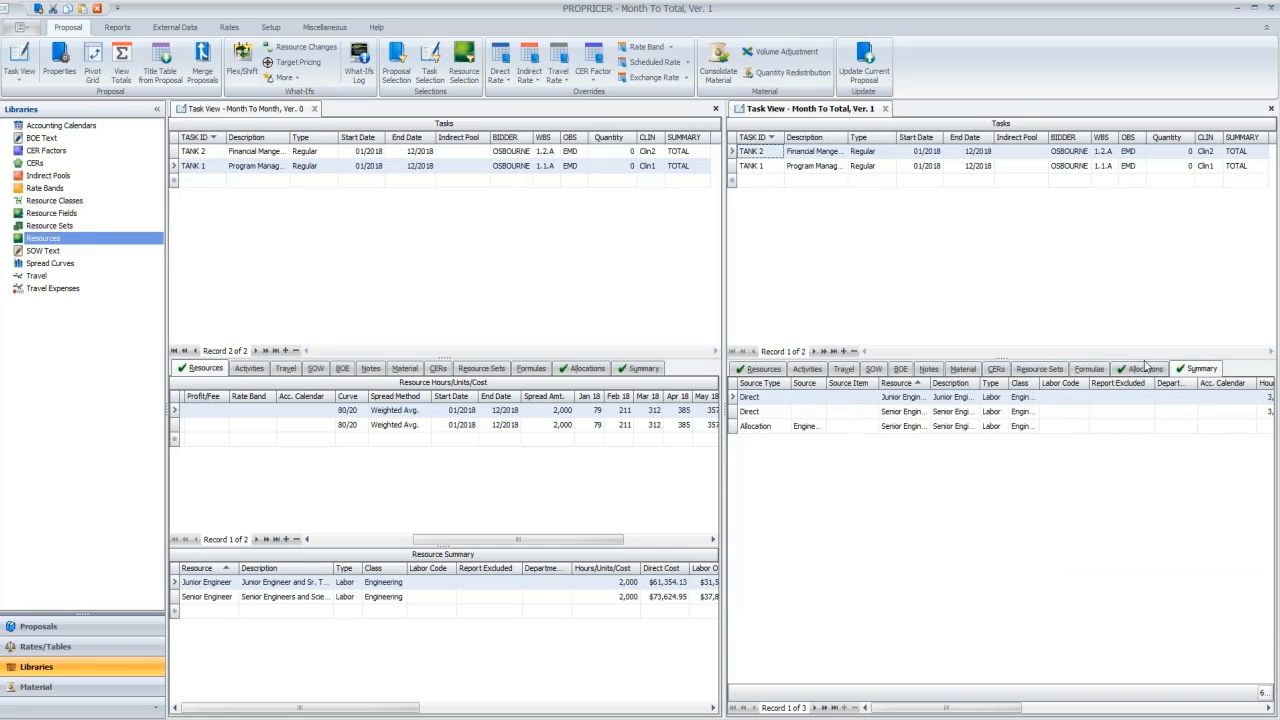
{"action": "left_click_drag", "start_coordinate": [950, 705], "coordinate": [988, 706]}
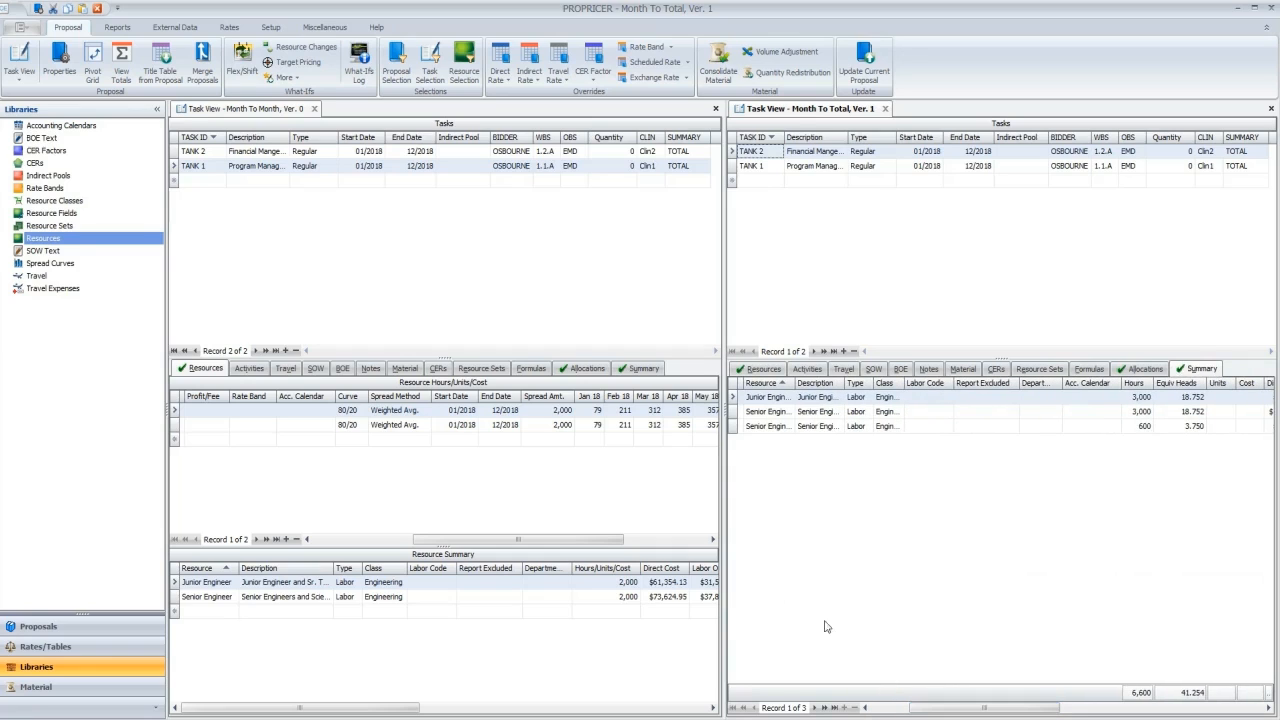
{"action": "left_click", "coordinate": [638, 368]}
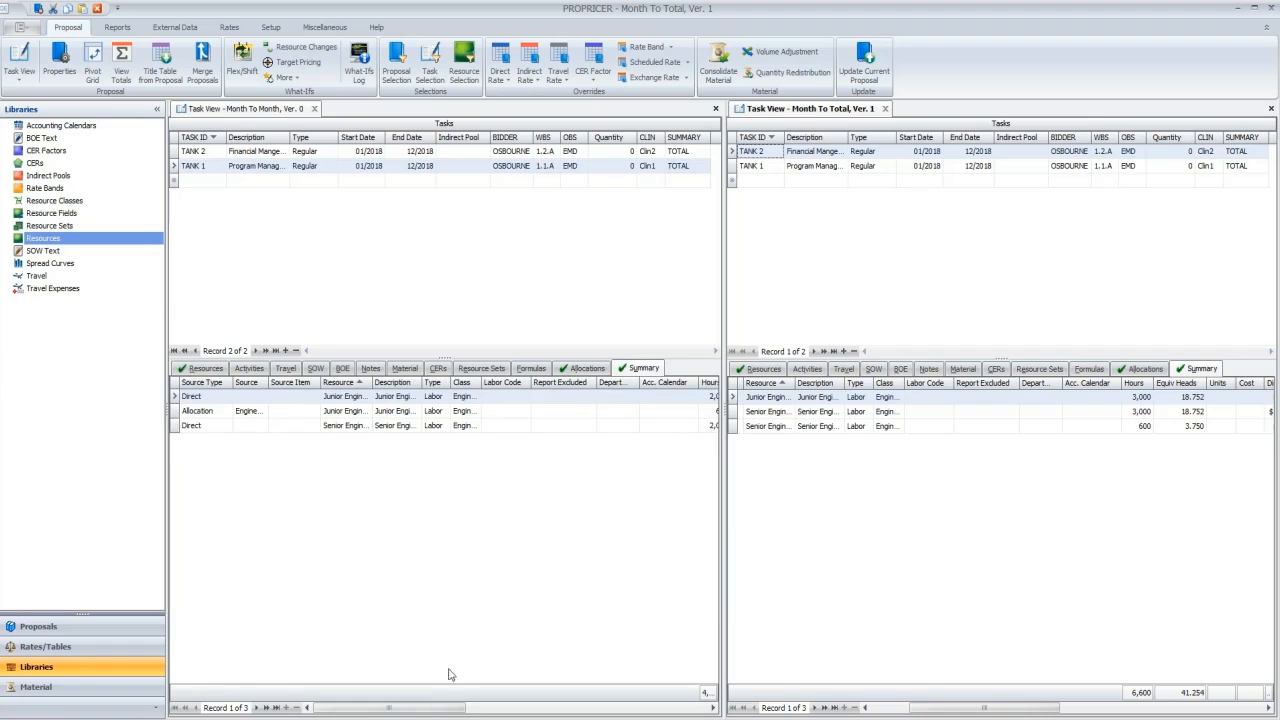
{"action": "left_click_drag", "start_coordinate": [441, 708], "coordinate": [492, 713]}
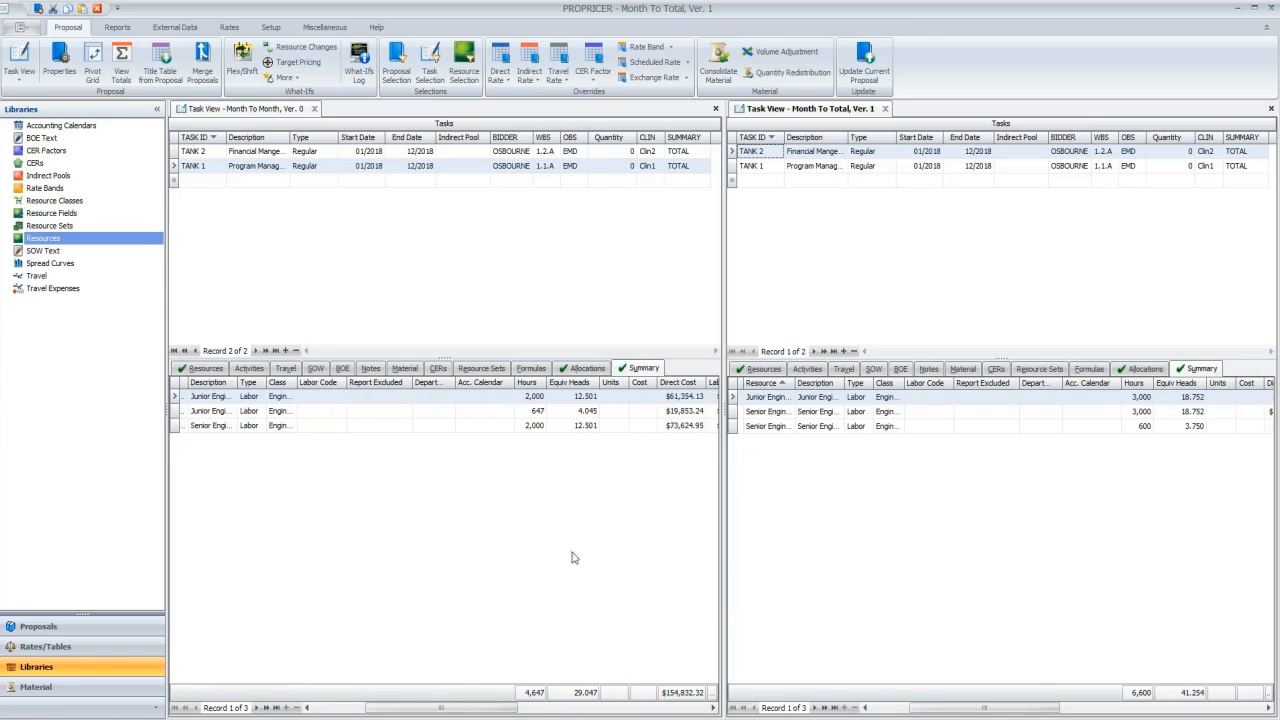
{"action": "left_click_drag", "start_coordinate": [502, 711], "coordinate": [548, 711]}
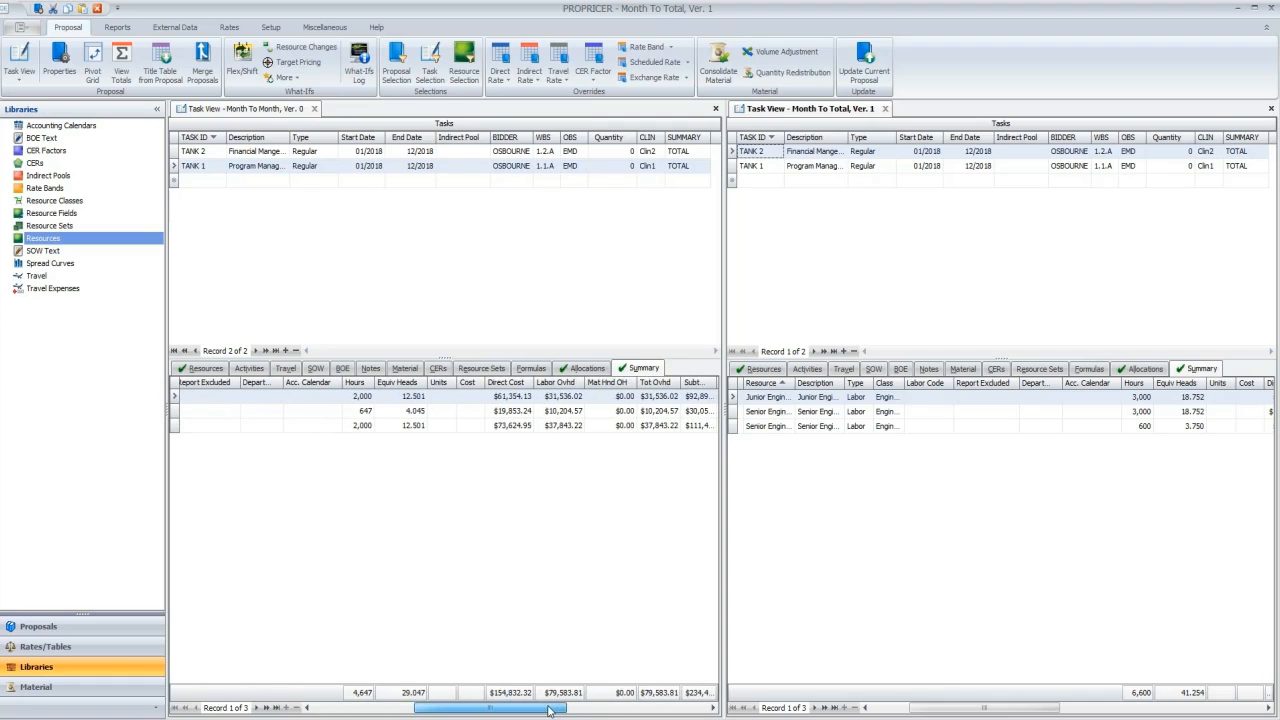